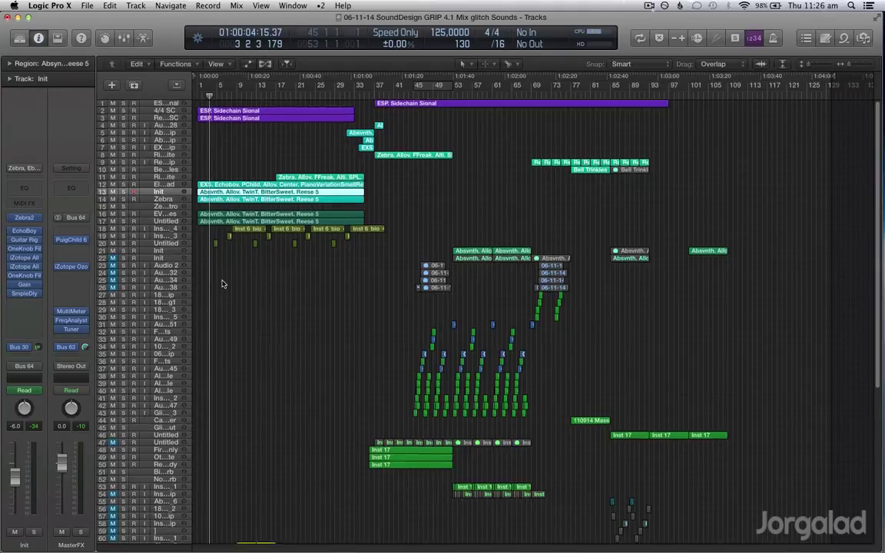
Examine the arrangement close up around the Init and Zebra tracks over roughly the first 33 bars.
{"action": "scroll", "coordinate": [221, 284], "scroll_direction": "down", "scroll_amount": 3}
{"action": "scroll", "coordinate": [222, 284], "scroll_direction": "up", "scroll_amount": 3}
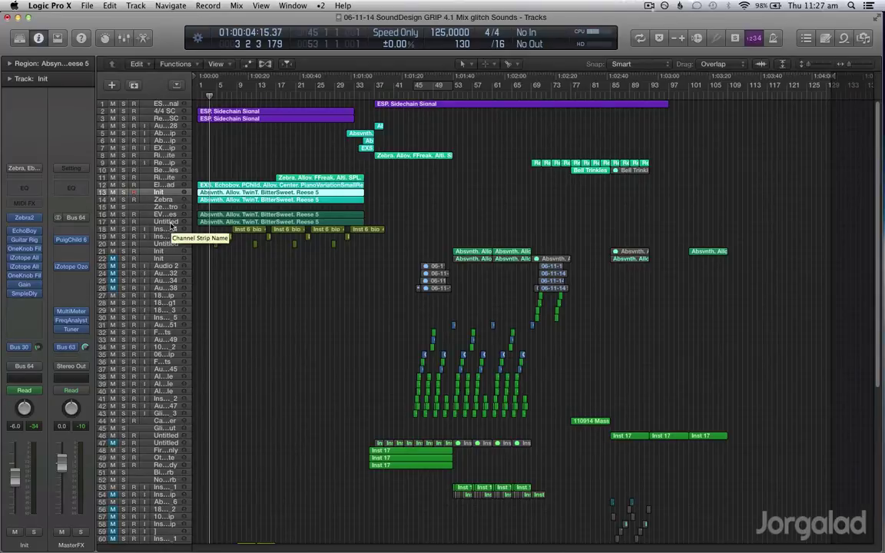
{"action": "key", "text": "super+Down"}
{"action": "key", "text": "super+Down"}
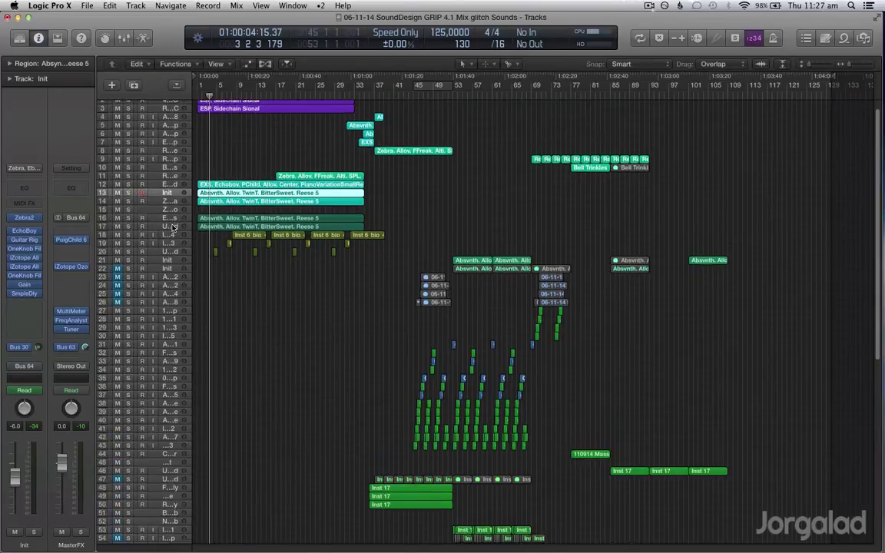
{"action": "key", "text": "super+Down"}
{"action": "key", "text": "super+Down"}
{"action": "key", "text": "super+Down"}
{"action": "key", "text": "super+Down"}
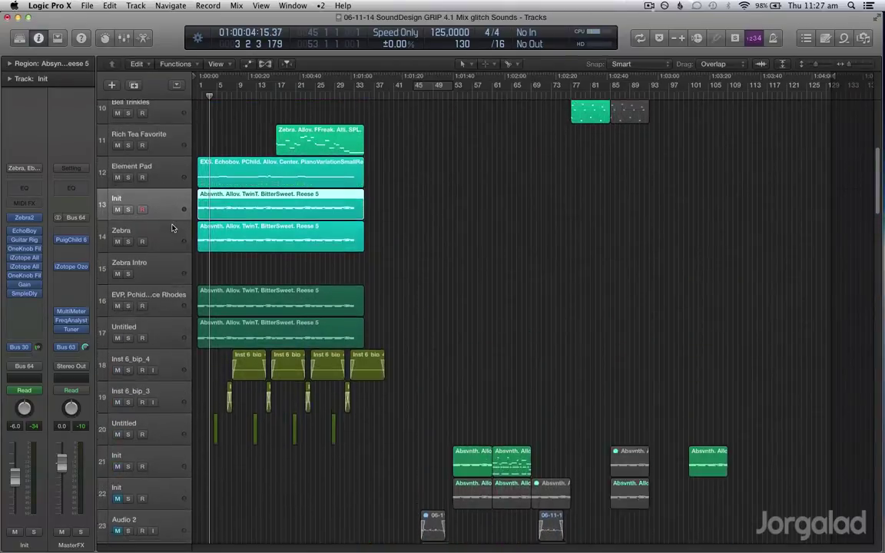
{"action": "key", "text": "super+Right"}
{"action": "key", "text": "super+Right"}
{"action": "key", "text": "super+Down"}
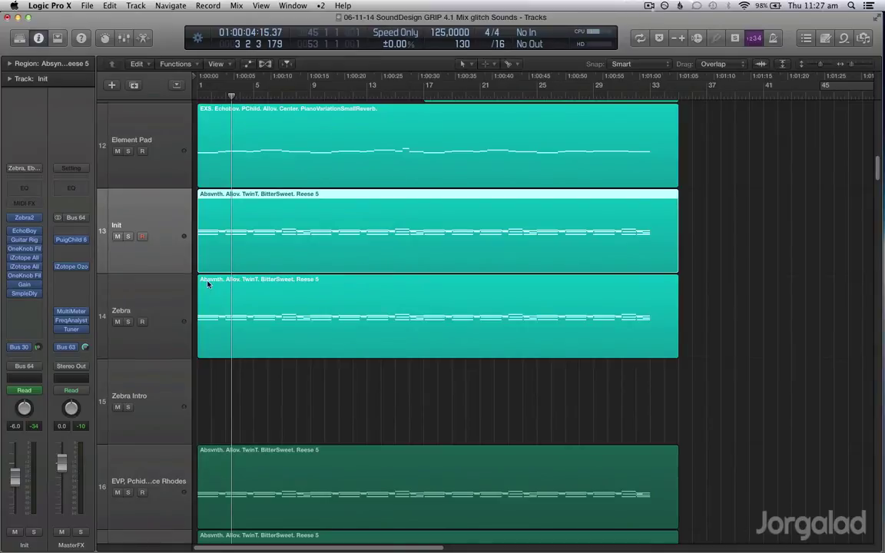
Solo the region on the Init track (track 13) and play it from the project start.
{"action": "key", "text": "ctrl+s"}
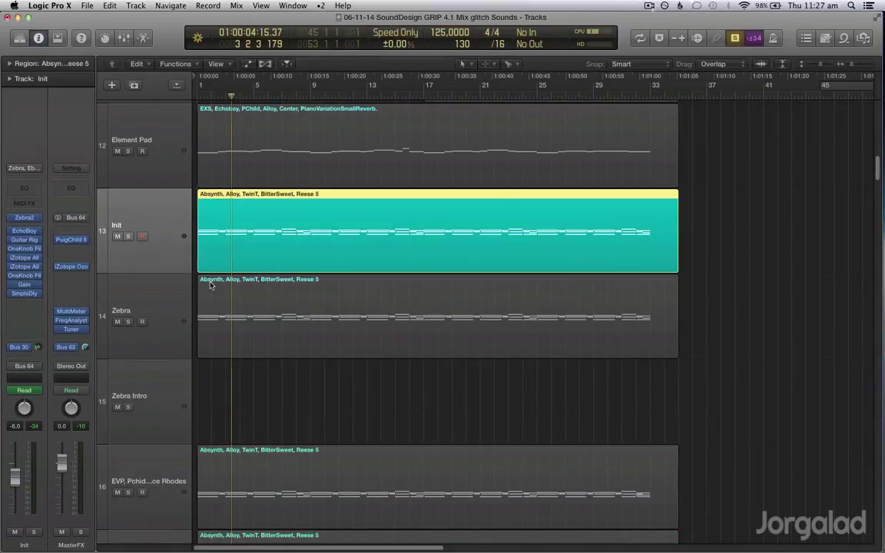
{"action": "key", "text": "Return"}
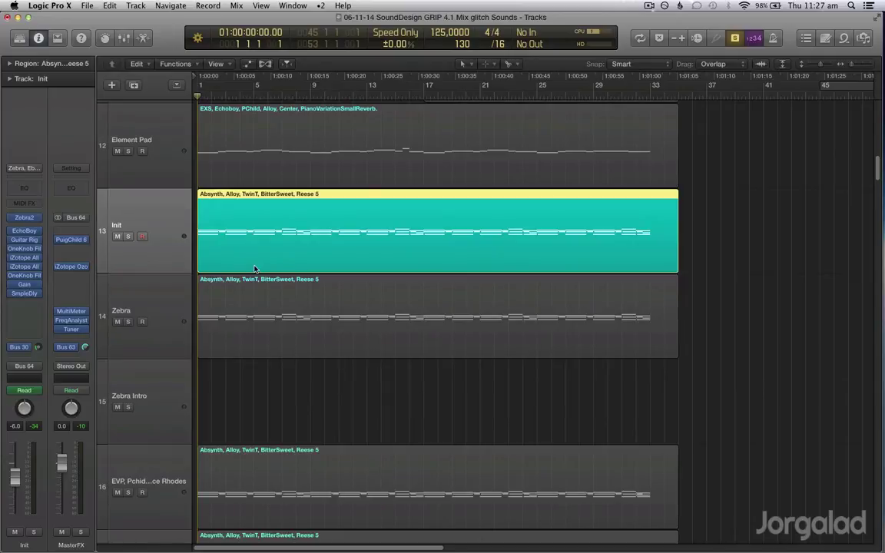
{"action": "key", "text": "space"}
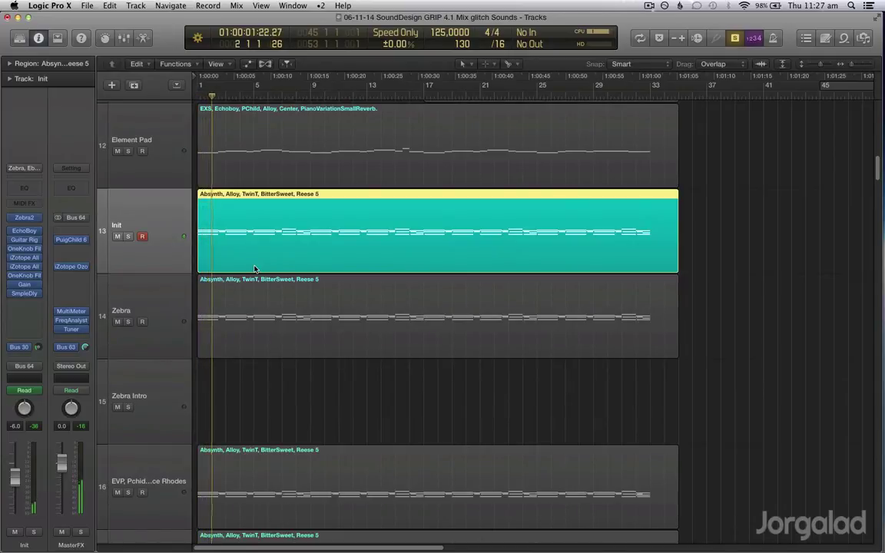
Switch the soloed playback to the Zebra track (track 14) and listen to it from bar 1.
{"action": "left_click", "coordinate": [165, 307]}
{"action": "key", "text": "space"}
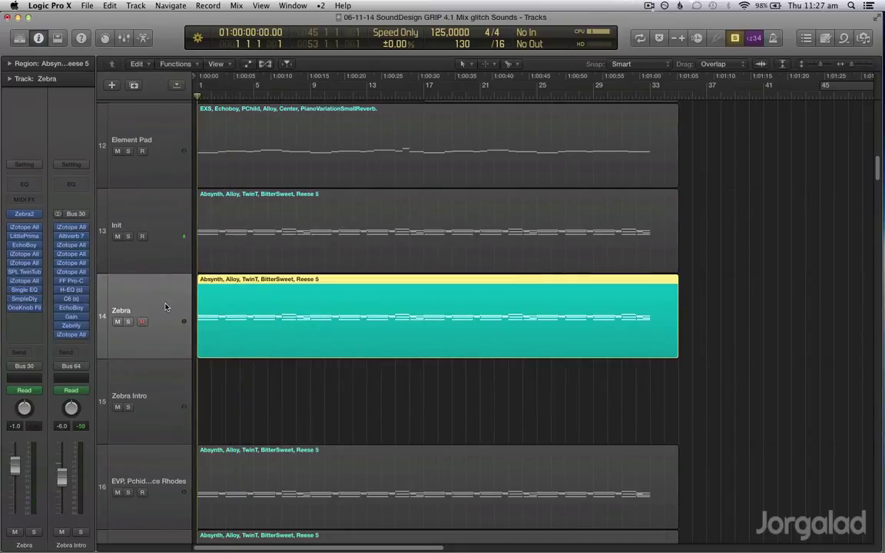
{"action": "key", "text": "space"}
{"action": "scroll", "coordinate": [238, 297], "scroll_direction": "down", "scroll_amount": 2}
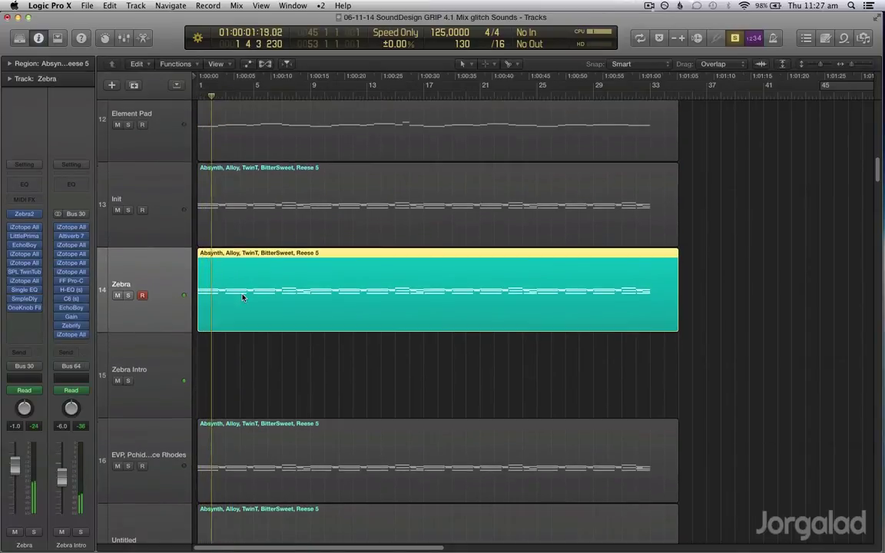
{"action": "scroll", "coordinate": [161, 393], "scroll_direction": "down", "scroll_amount": 2}
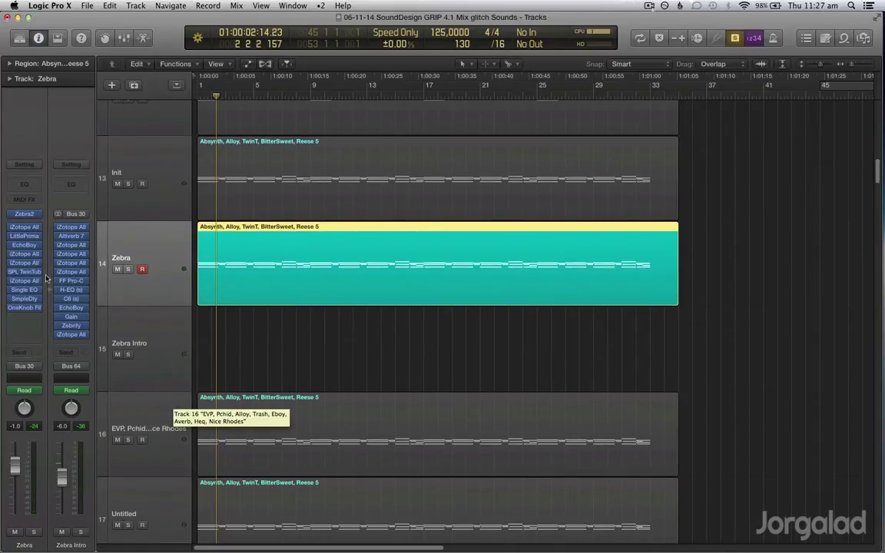
Open the Zebra track's Zebra2 instrument to view its Synthesis page, and close the plug-in window.
{"action": "mouse_move", "coordinate": [24, 214]}
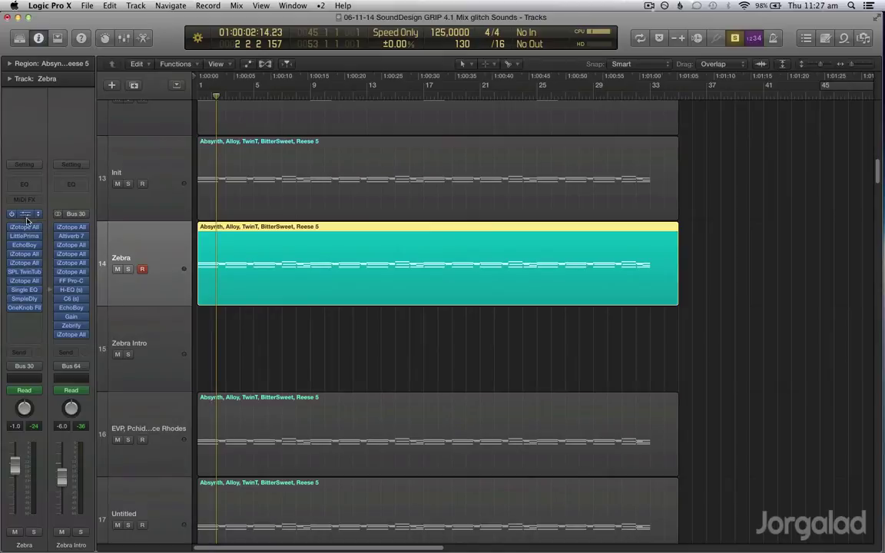
{"action": "left_click", "coordinate": [26, 218]}
{"action": "left_click", "coordinate": [101, 102]}
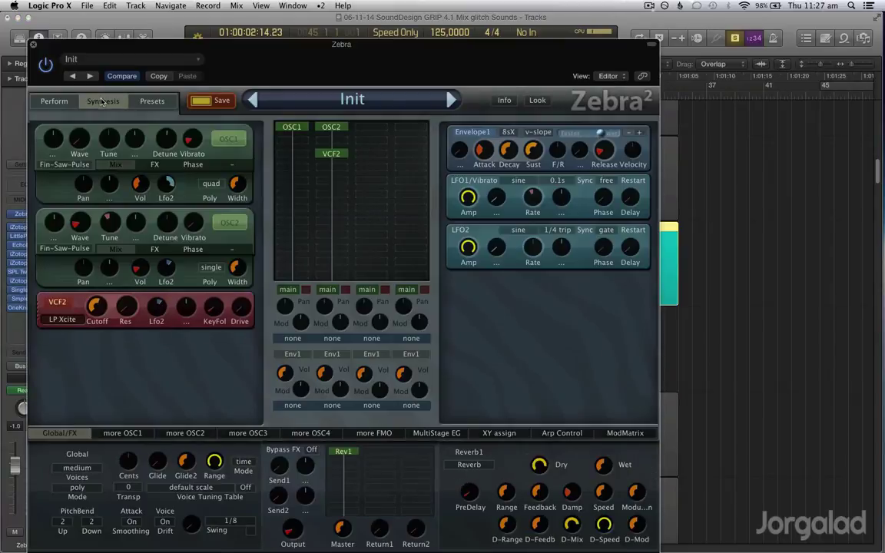
{"action": "left_click", "coordinate": [33, 44]}
Select the Rhodes track (track 16) and play it soloed from the project start.
{"action": "left_click", "coordinate": [155, 392]}
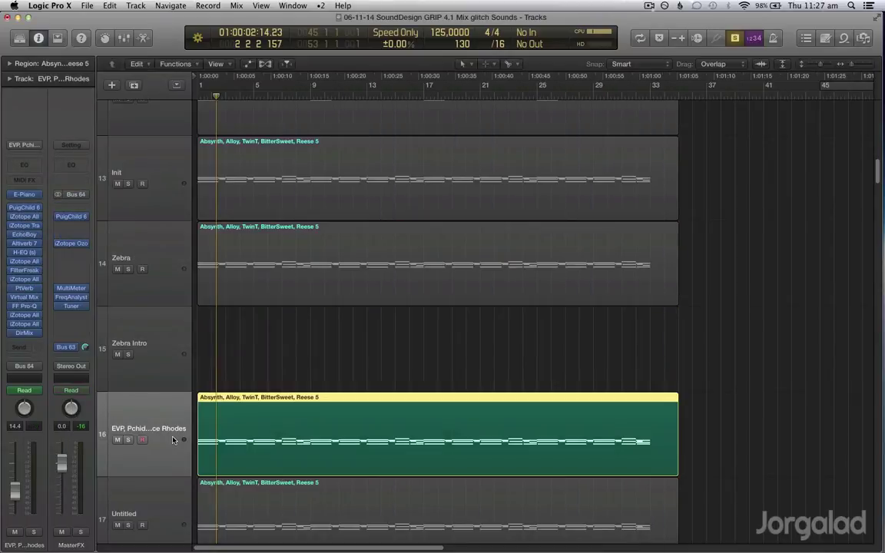
{"action": "scroll", "coordinate": [155, 392], "scroll_direction": "down", "scroll_amount": 3}
{"action": "scroll", "coordinate": [174, 441], "scroll_direction": "down", "scroll_amount": 3}
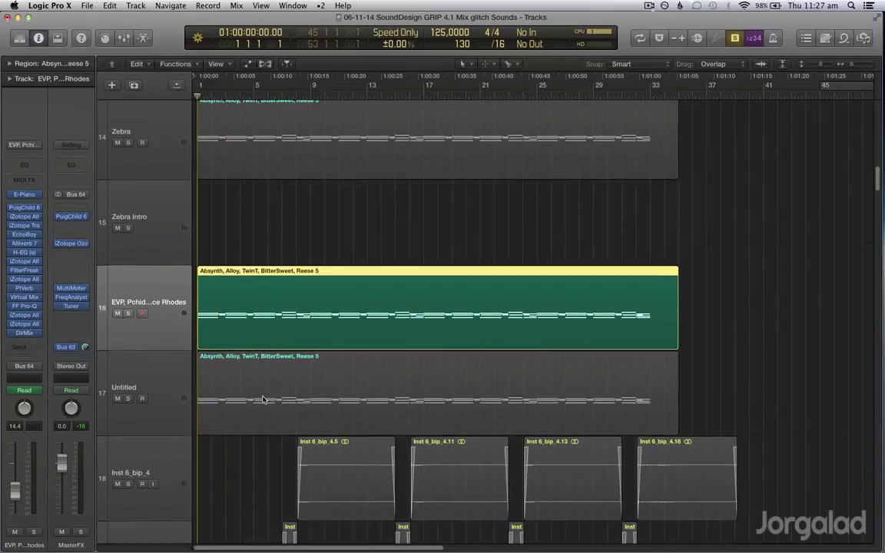
{"action": "key", "text": "space"}
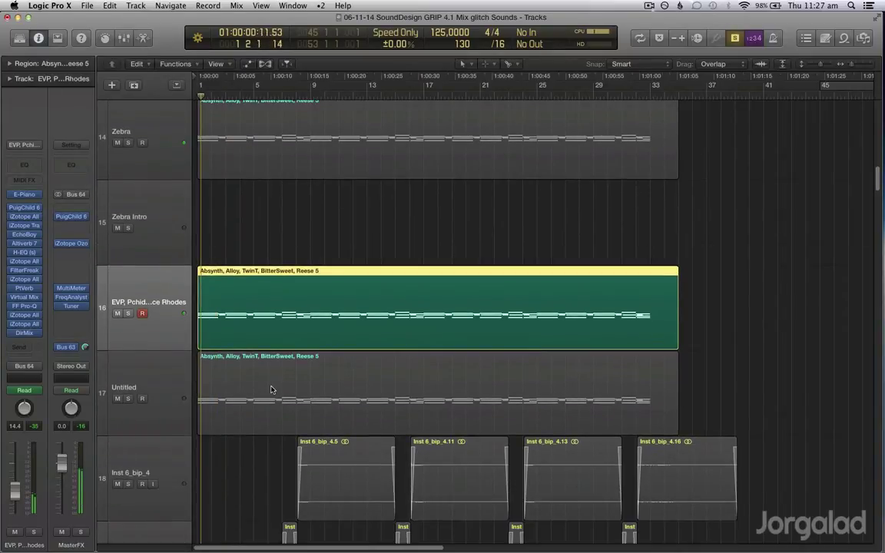
Select the Untitled track (track 17) and play it soloed from the project start.
{"action": "left_click", "coordinate": [167, 395]}
{"action": "key", "text": "space"}
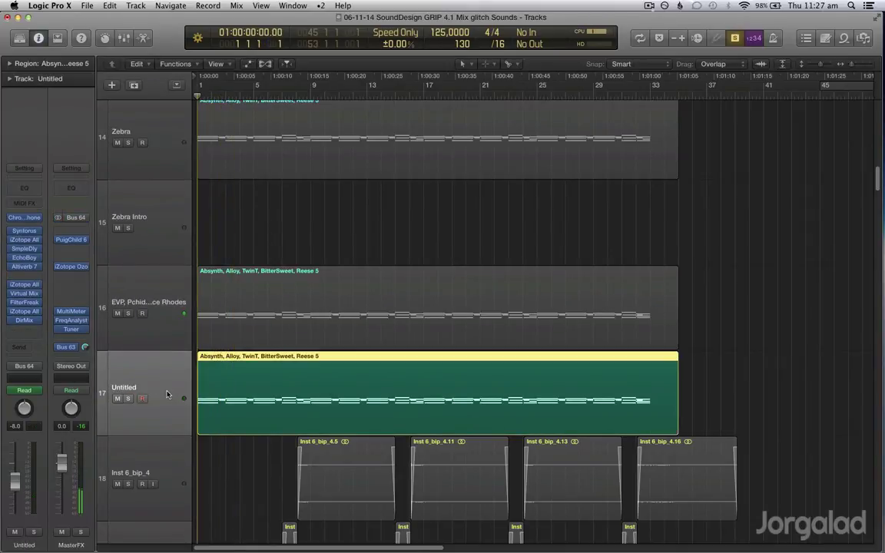
{"action": "key", "text": "space"}
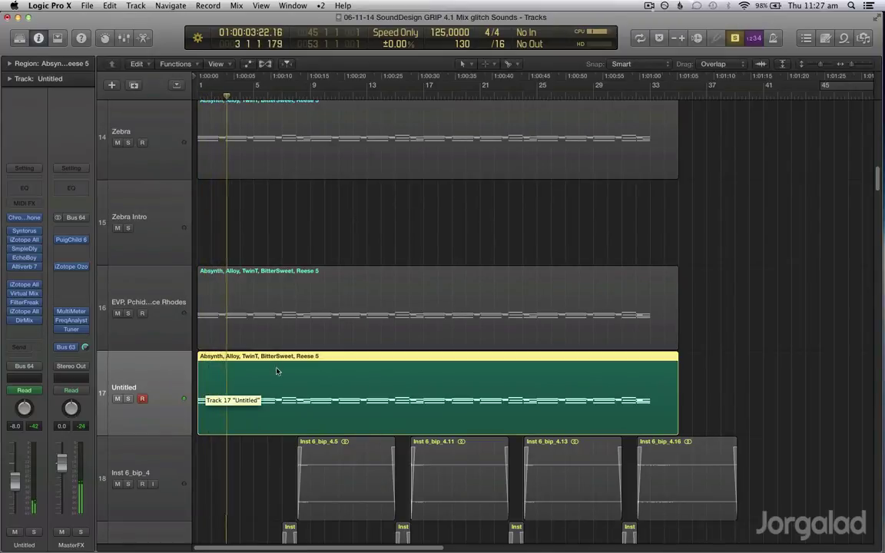
Add tracks 13 to 16 to the selection with track 17 and listen to the layered regions together in solo.
{"action": "scroll", "coordinate": [209, 405], "scroll_direction": "up", "scroll_amount": 5}
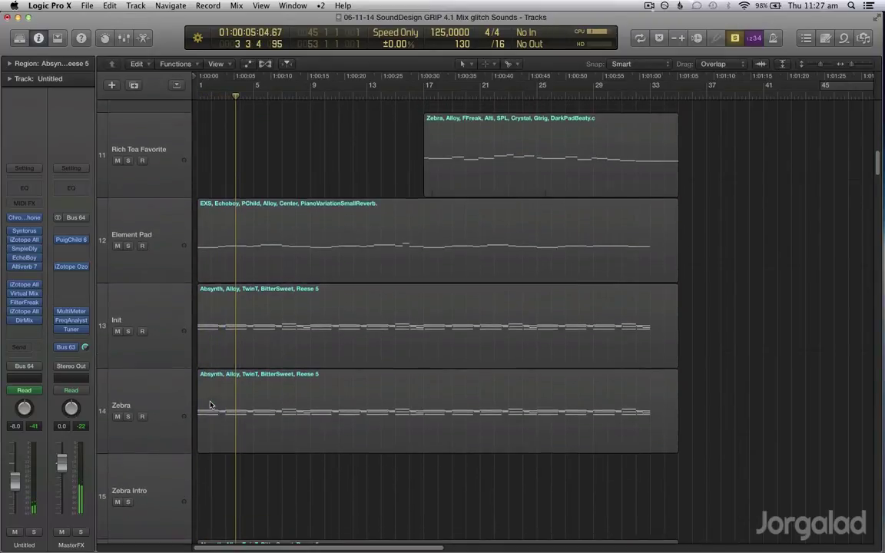
{"action": "left_click_drag", "start_coordinate": [168, 284], "coordinate": [168, 311]}
{"action": "scroll", "coordinate": [168, 312], "scroll_direction": "down", "scroll_amount": 3}
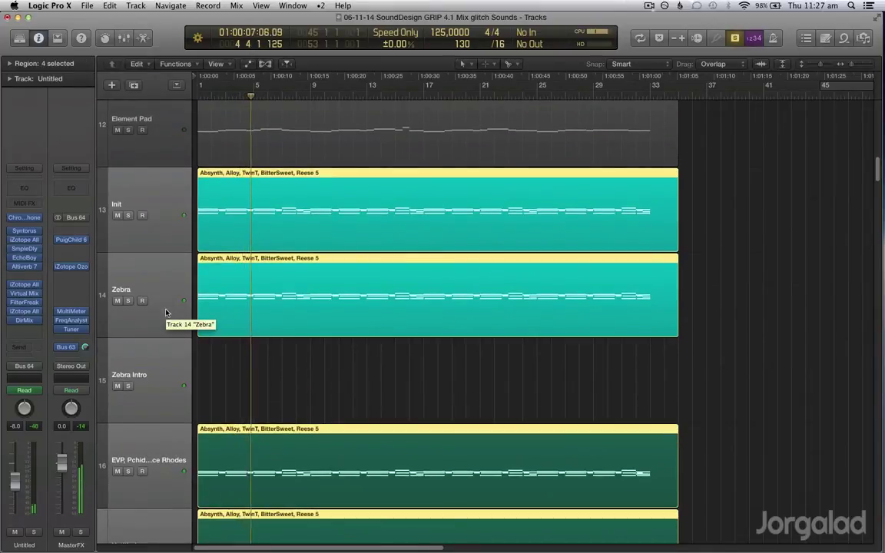
{"action": "key", "text": "super+Up"}
{"action": "key", "text": "super+Up"}
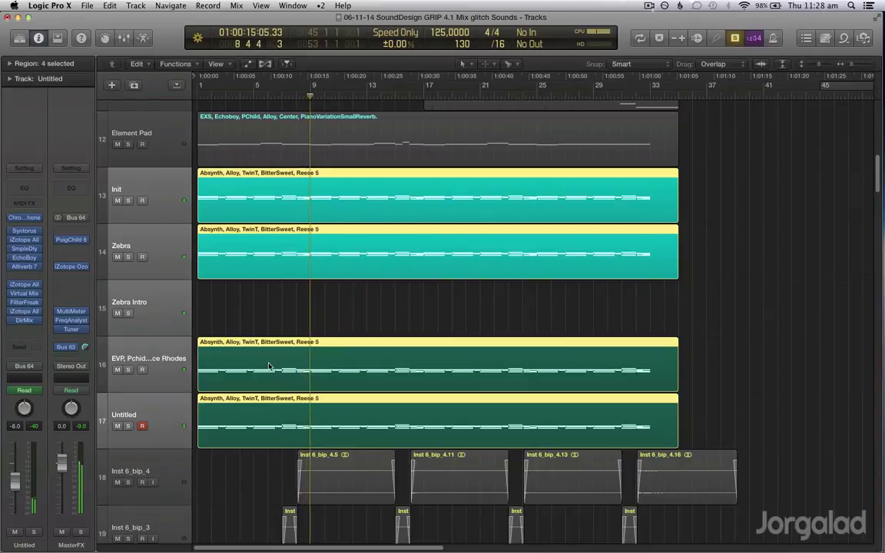
{"action": "scroll", "coordinate": [269, 366], "scroll_direction": "up", "scroll_amount": 3}
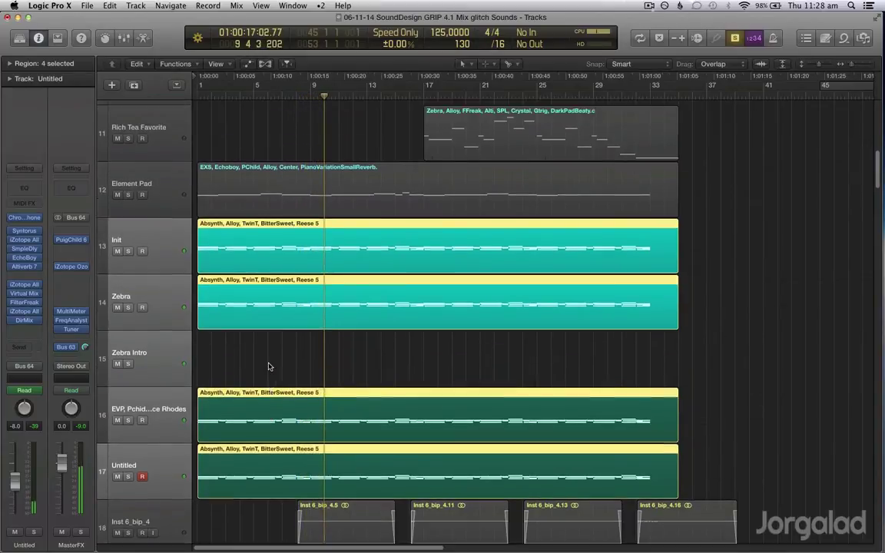
Stop the playback with region solo switched off, and solo the Zebra Intro track (track 15) itself.
{"action": "key", "text": "super+a"}
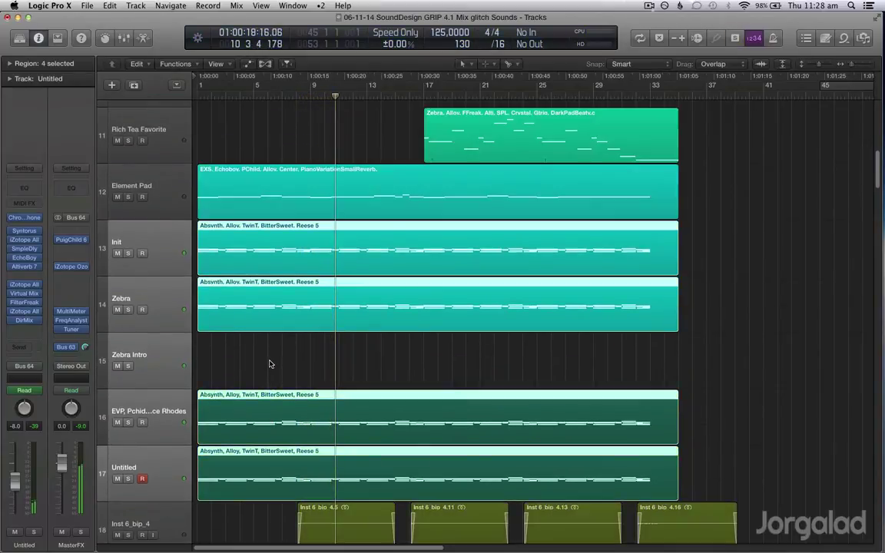
{"action": "key", "text": "t"}
{"action": "key", "text": "Escape"}
{"action": "left_click", "coordinate": [170, 374]}
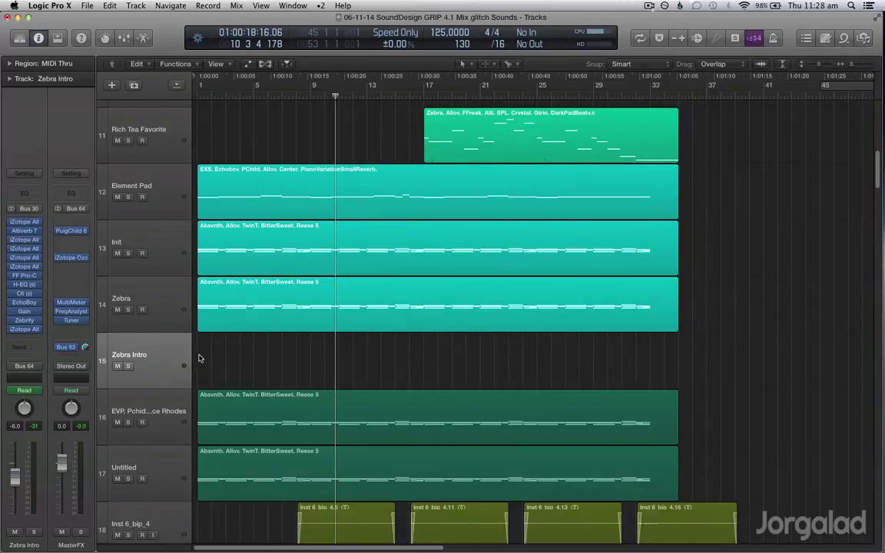
{"action": "scroll", "coordinate": [198, 361], "scroll_direction": "down", "scroll_amount": 3}
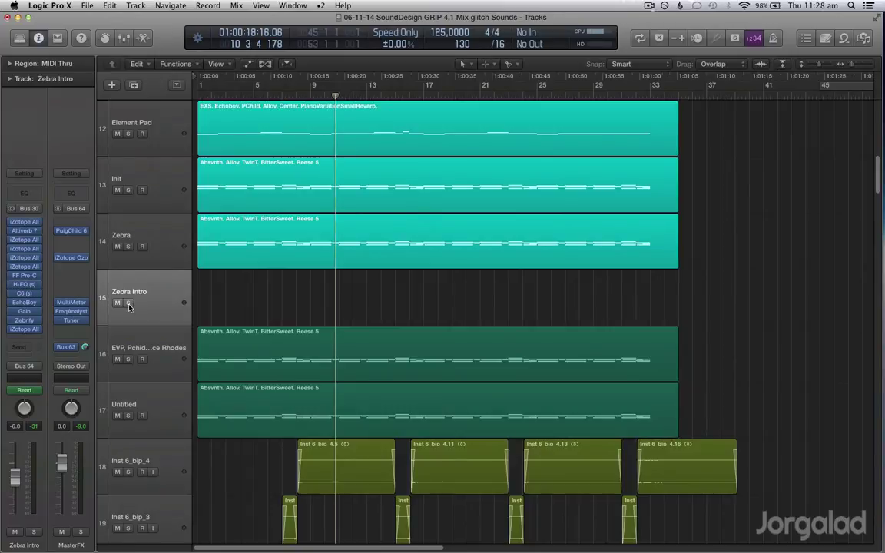
{"action": "left_click", "coordinate": [128, 303]}
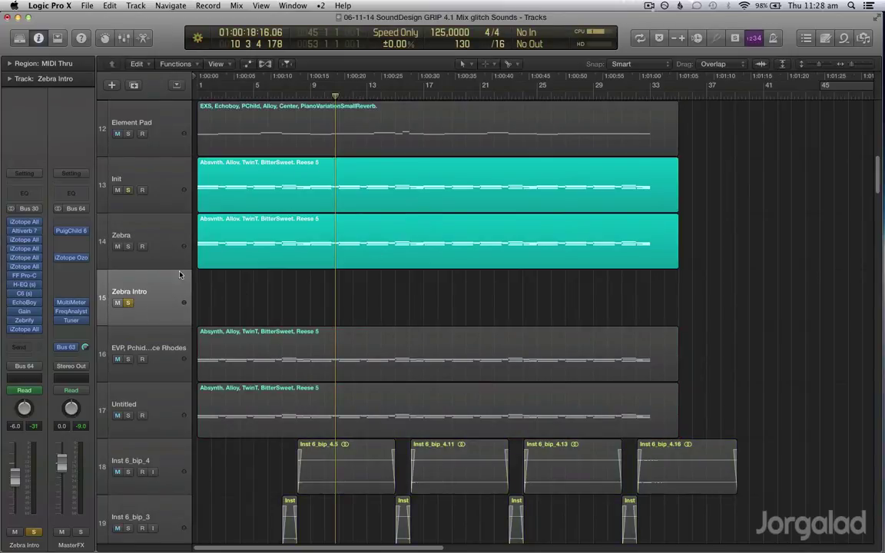
Show track automation and expand the Zebra Intro track's automation lanes to examine its iZotope EQ gain curves.
{"action": "key", "text": "a"}
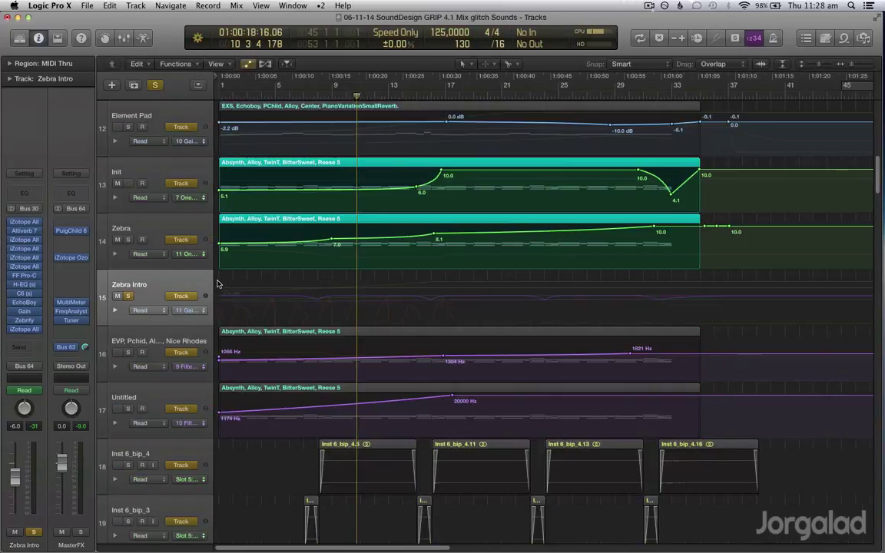
{"action": "left_click", "coordinate": [115, 310]}
{"action": "scroll", "coordinate": [274, 311], "scroll_direction": "down", "scroll_amount": 5}
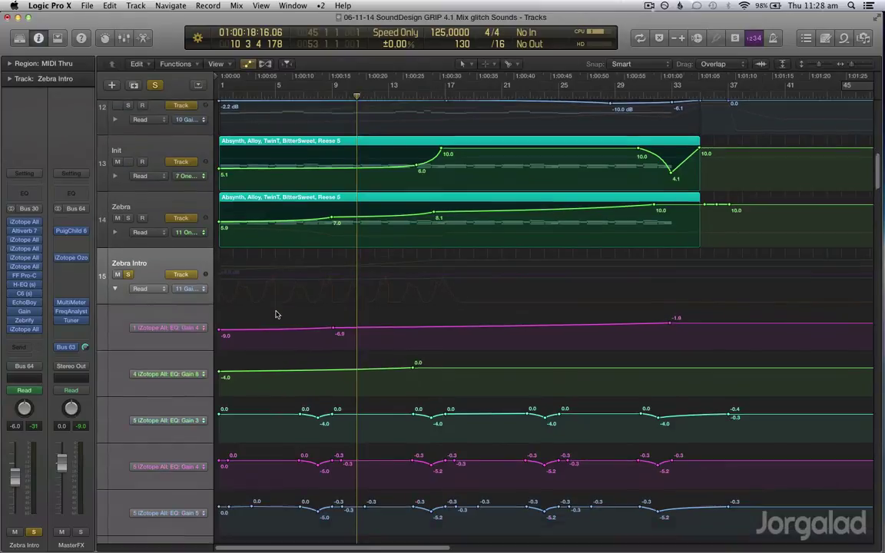
{"action": "scroll", "coordinate": [354, 311], "scroll_direction": "down", "scroll_amount": 6}
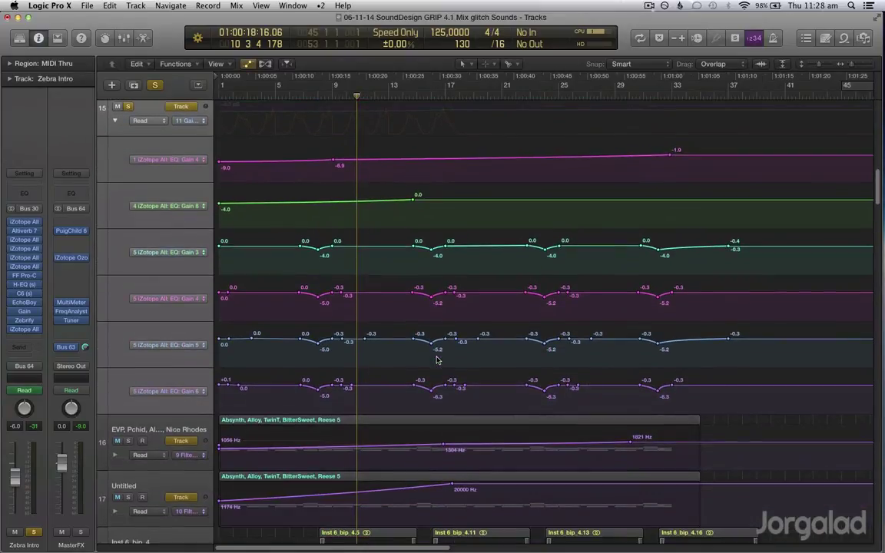
{"action": "scroll", "coordinate": [436, 360], "scroll_direction": "up", "scroll_amount": 8}
{"action": "scroll", "coordinate": [436, 361], "scroll_direction": "up", "scroll_amount": 1}
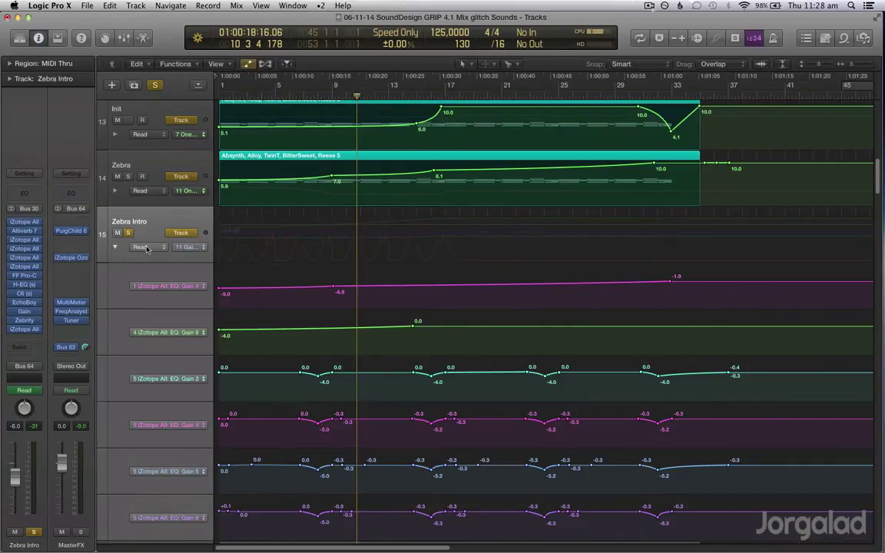
Display the Zebrify Cutoff automation on the Zebra Intro track, followed by its EchoBoy Mix automation.
{"action": "left_click", "coordinate": [198, 247]}
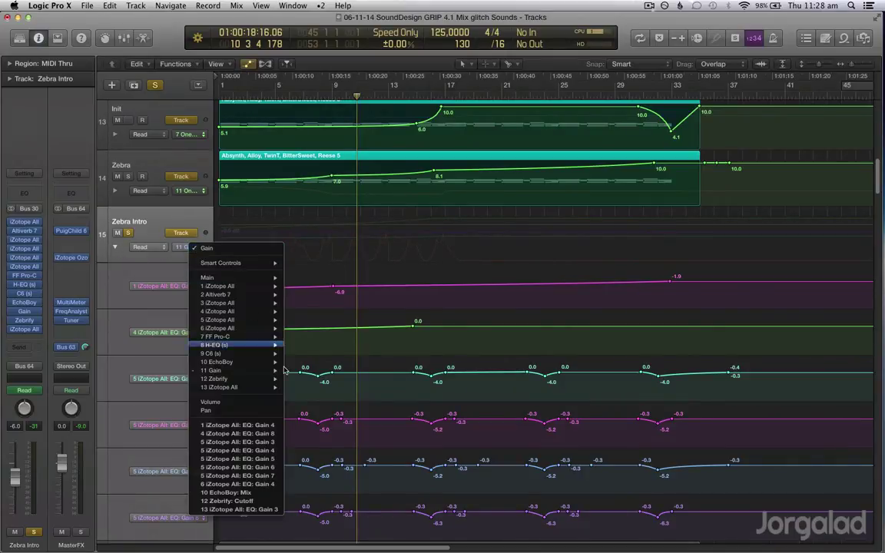
{"action": "left_click", "coordinate": [269, 503]}
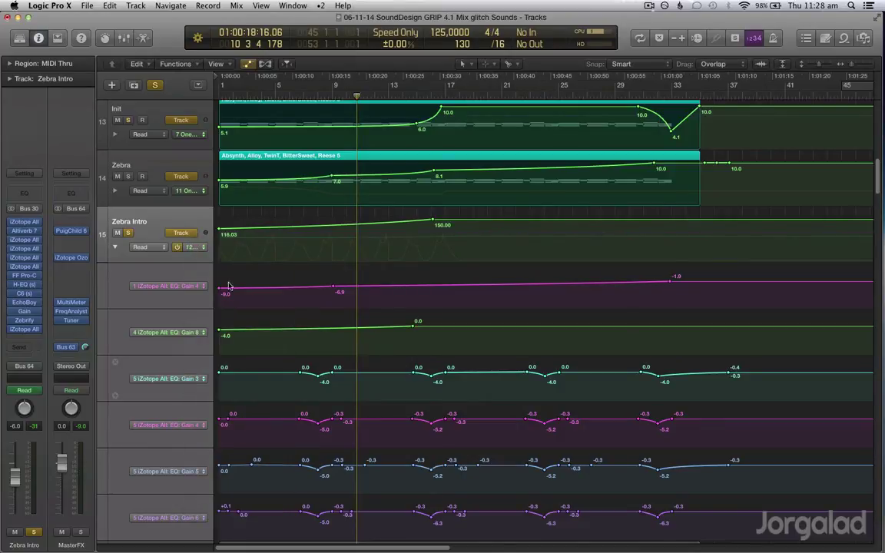
{"action": "left_click", "coordinate": [198, 247]}
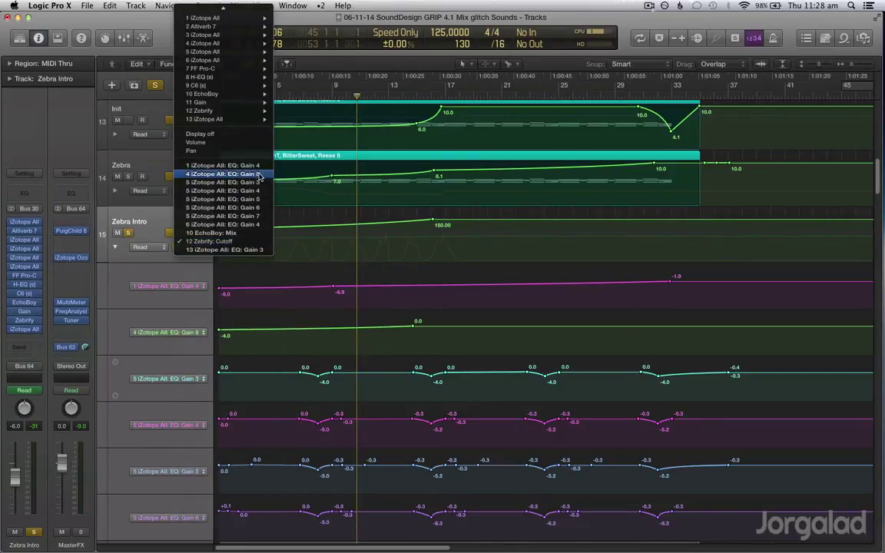
{"action": "left_click", "coordinate": [223, 233]}
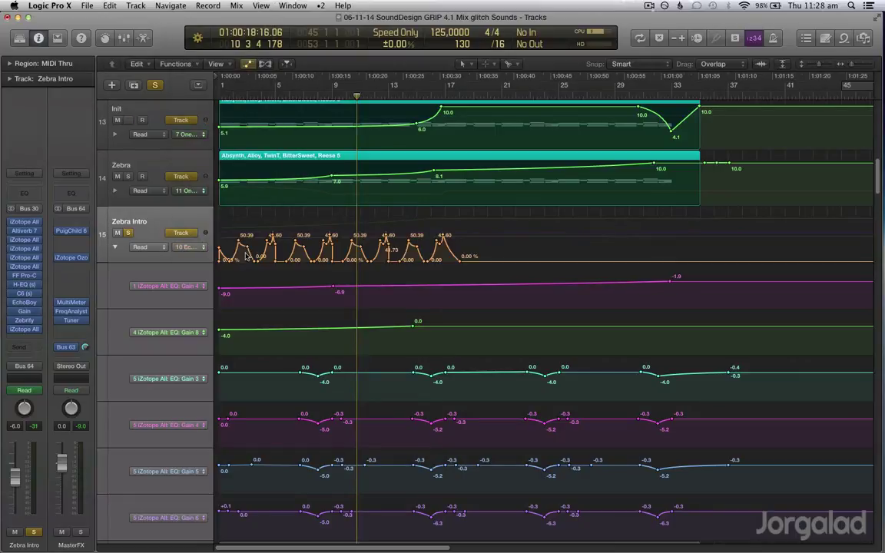
Collapse the Zebra Intro track's automation lanes and expand those of the Zebra track (track 14).
{"action": "left_click", "coordinate": [116, 247]}
{"action": "scroll", "coordinate": [223, 242], "scroll_direction": "up", "scroll_amount": 2}
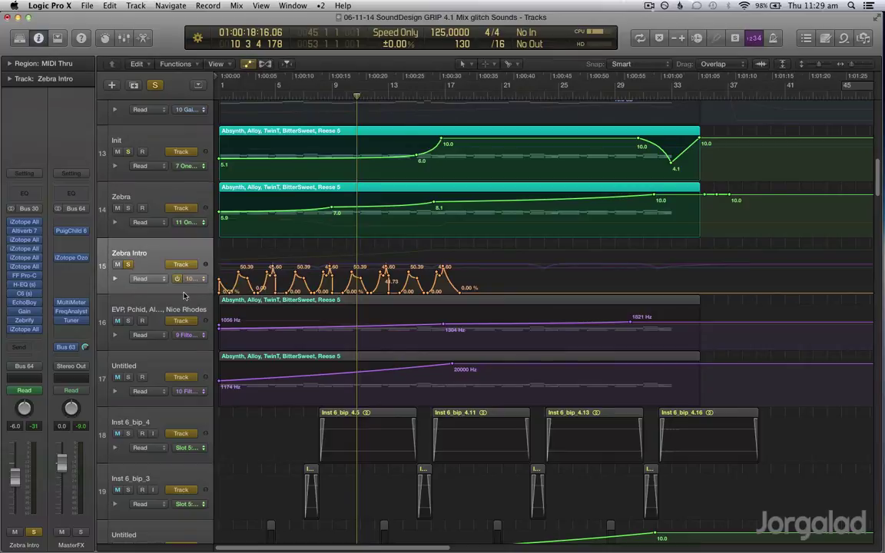
{"action": "left_click", "coordinate": [116, 222]}
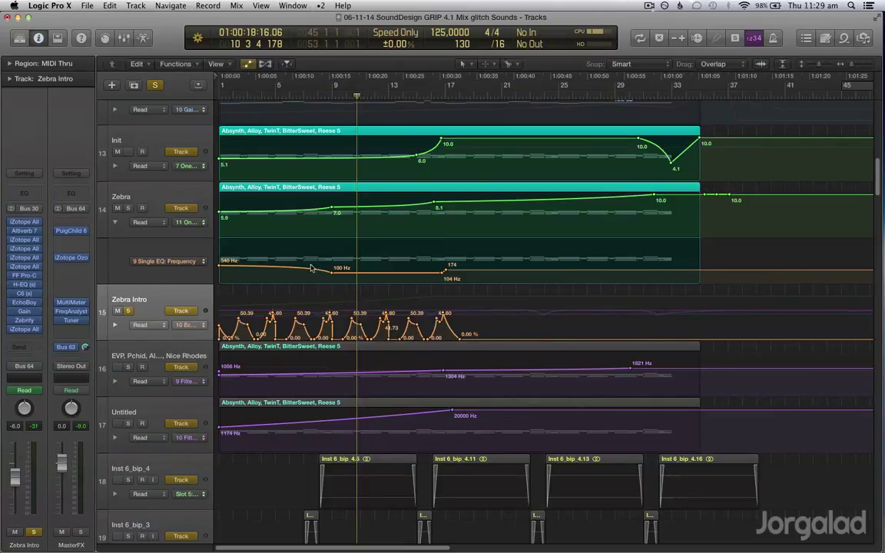
Switch off the Zebra Intro track's solo and hide the track automation.
{"action": "scroll", "coordinate": [284, 291], "scroll_direction": "up", "scroll_amount": 5}
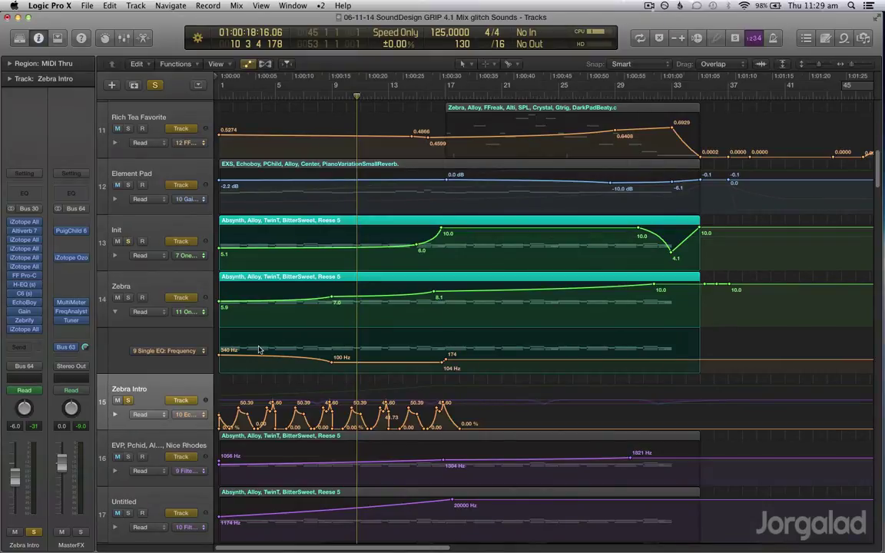
{"action": "left_click", "coordinate": [125, 401]}
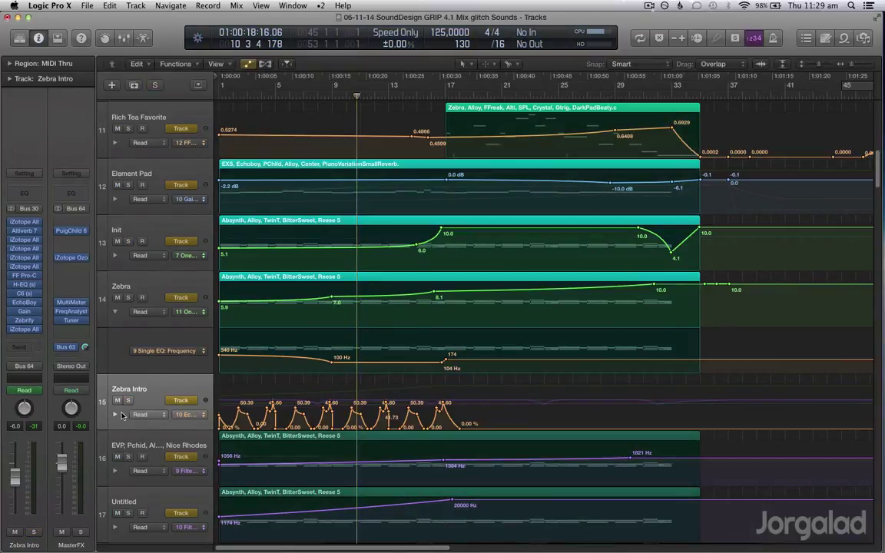
{"action": "left_click", "coordinate": [114, 415]}
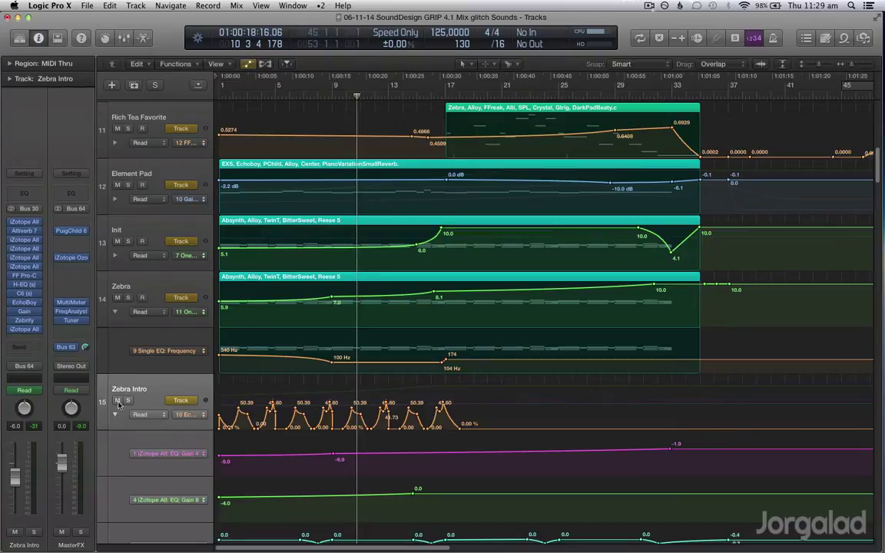
{"action": "key", "text": "a"}
Solo the Zebra track (track 14), and transfer the solo to the Init track (track 13).
{"action": "left_click", "coordinate": [128, 304]}
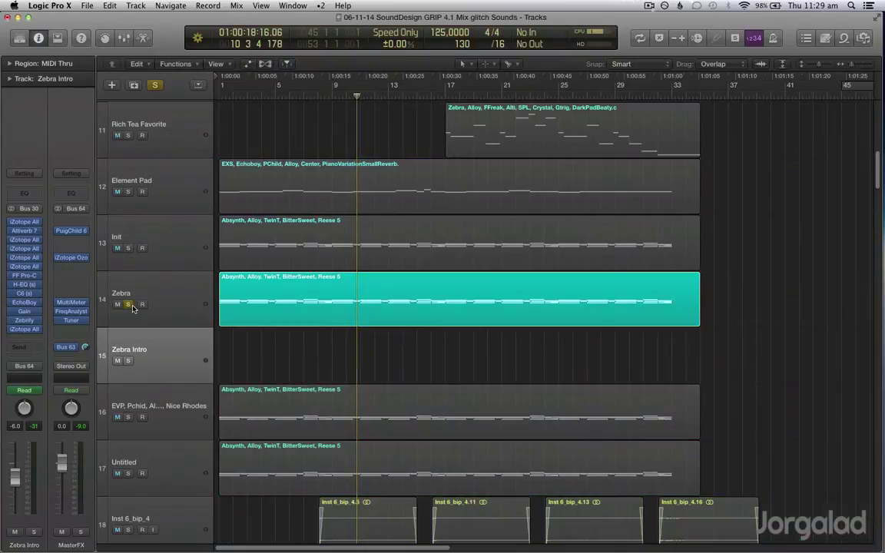
{"action": "left_click", "coordinate": [153, 289]}
{"action": "left_click", "coordinate": [128, 247]}
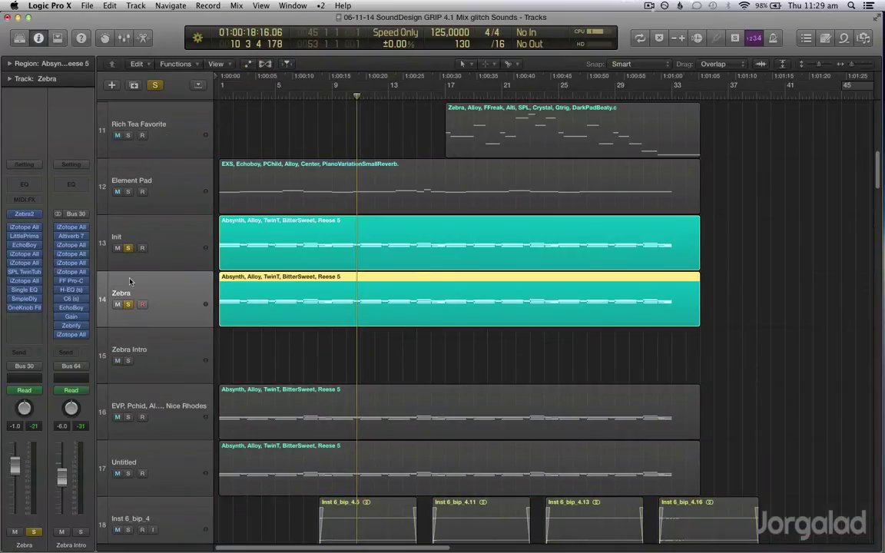
{"action": "left_click", "coordinate": [128, 304]}
Select the Init track and its region, and set the cycle range to the region's length.
{"action": "key", "text": "c"}
{"action": "left_click", "coordinate": [181, 235]}
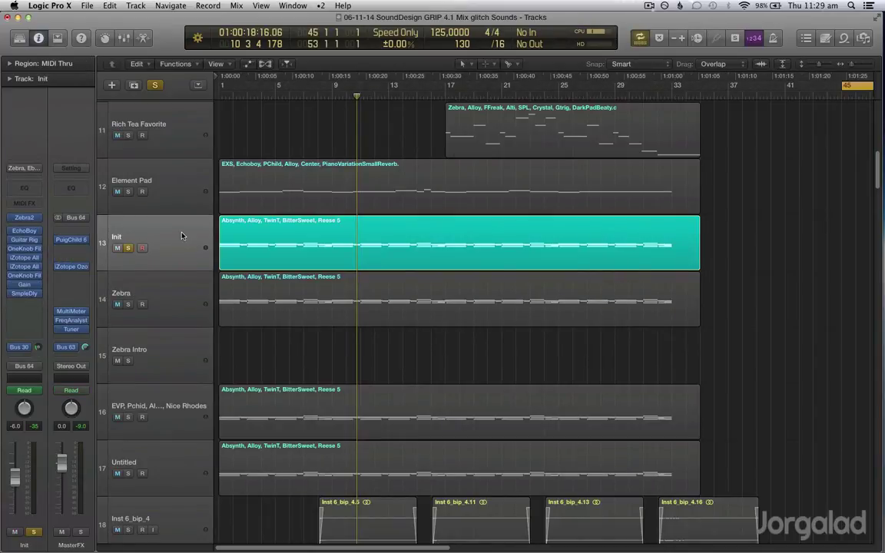
{"action": "left_click", "coordinate": [182, 235]}
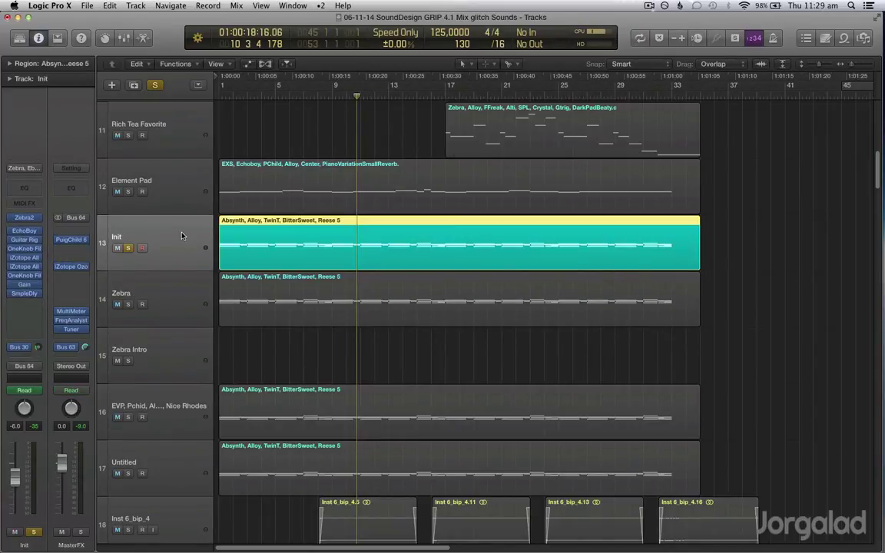
{"action": "key", "text": "super+u"}
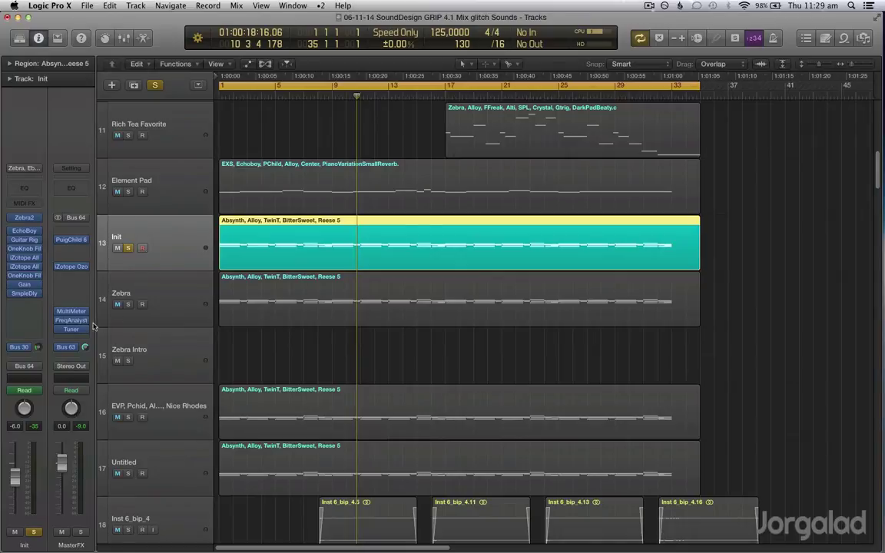
Open the MasterFX channel's MultiMeter clear of the track headers and check the soloed Init track's frequencies during playback with cycling off.
{"action": "left_click", "coordinate": [72, 312]}
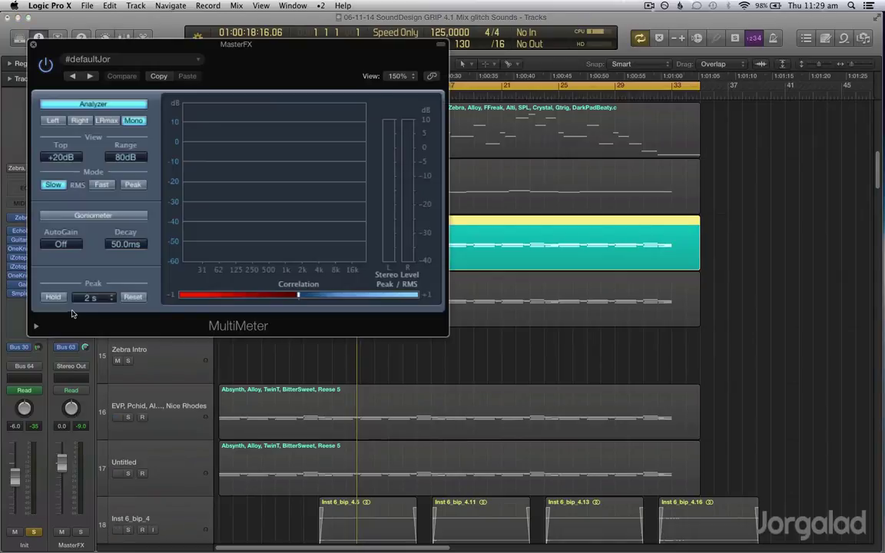
{"action": "left_click_drag", "start_coordinate": [367, 47], "coordinate": [670, 53]}
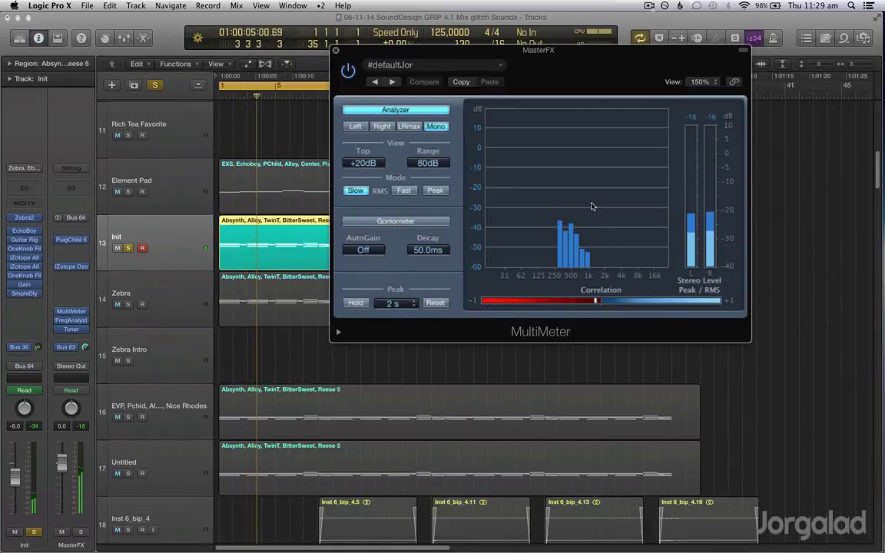
{"action": "key", "text": "c"}
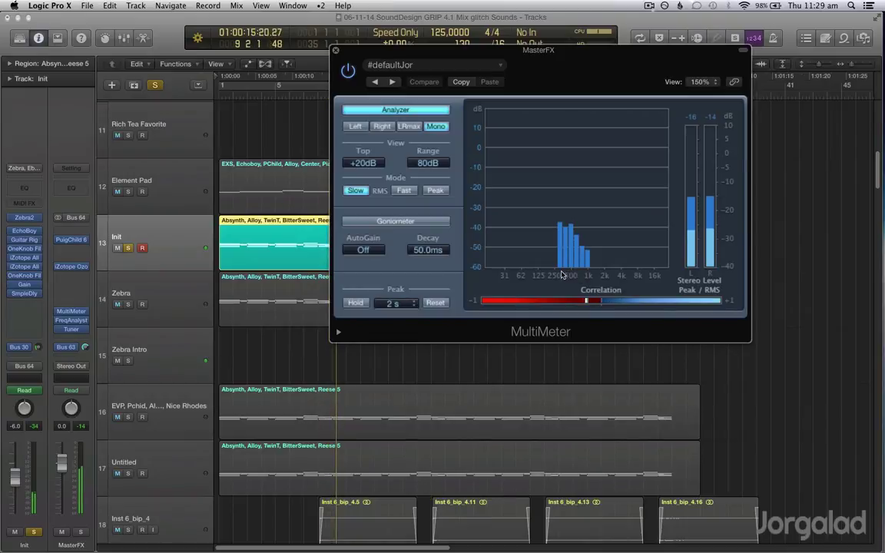
Close the MultiMeter, stop playback and switch off the Init track's solo.
{"action": "left_click", "coordinate": [334, 50]}
{"action": "key", "text": "space"}
{"action": "key", "text": "s"}
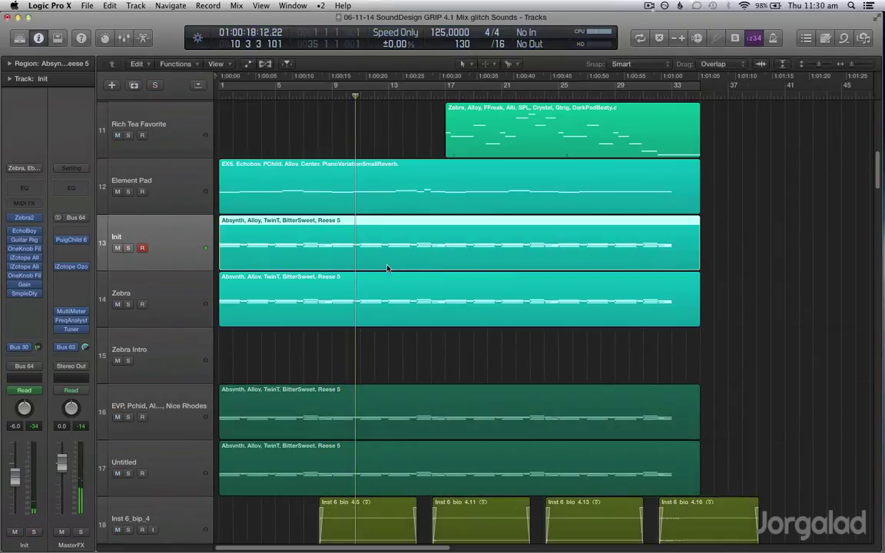
Play the arrangement from bar 17 and raise the system volume.
{"action": "scroll", "coordinate": [387, 268], "scroll_direction": "up", "scroll_amount": 1}
{"action": "scroll", "coordinate": [387, 268], "scroll_direction": "up", "scroll_amount": 5}
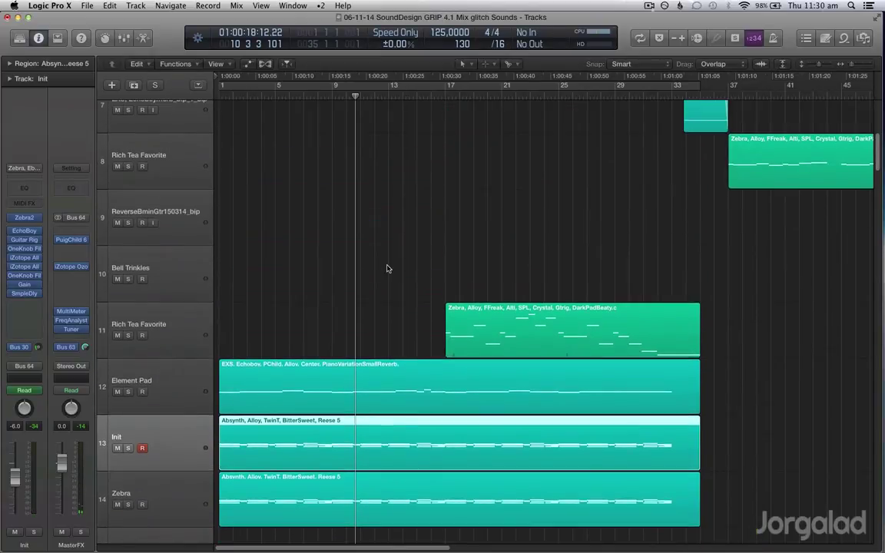
{"action": "key", "text": "super+Left"}
{"action": "key", "text": "super+Up"}
{"action": "key", "text": "super+Up"}
{"action": "key", "text": "super+Up"}
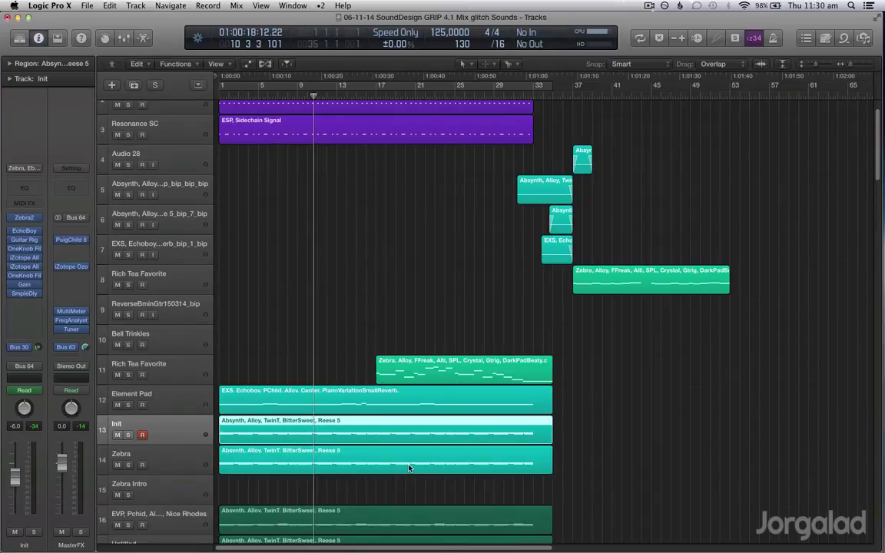
{"action": "scroll", "coordinate": [409, 458], "scroll_direction": "down", "scroll_amount": 2}
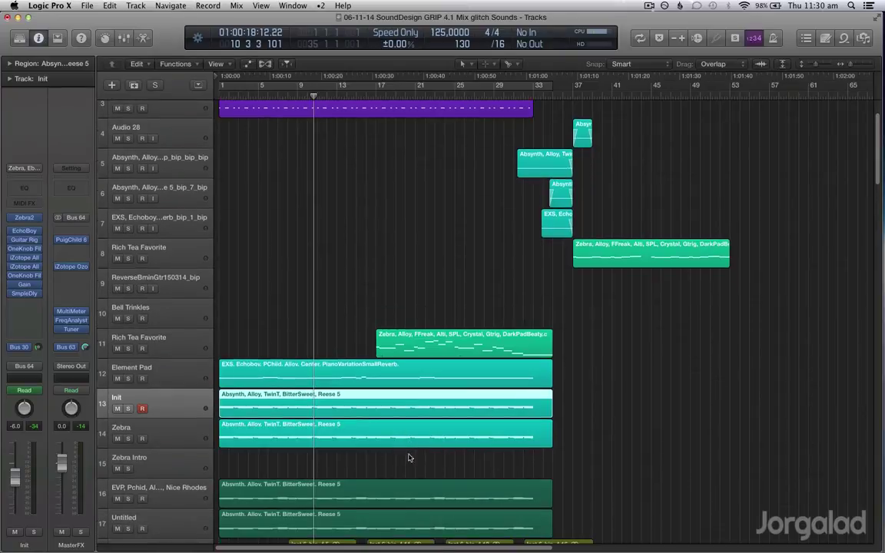
{"action": "left_click", "coordinate": [371, 94]}
{"action": "scroll", "coordinate": [372, 93], "scroll_direction": "down", "scroll_amount": 8}
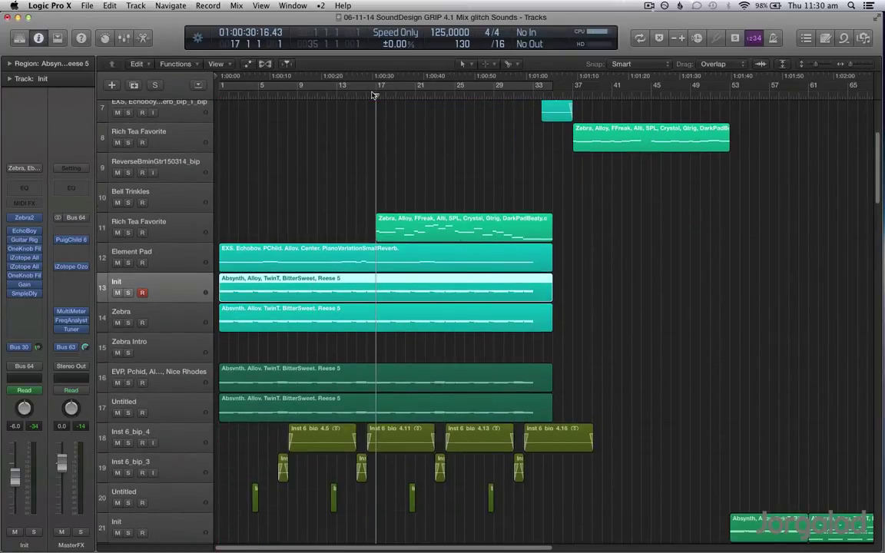
{"action": "key", "text": "space"}
{"action": "scroll", "coordinate": [407, 107], "scroll_direction": "down", "scroll_amount": 1}
{"action": "key", "text": "XF86AudioRaiseVolume"}
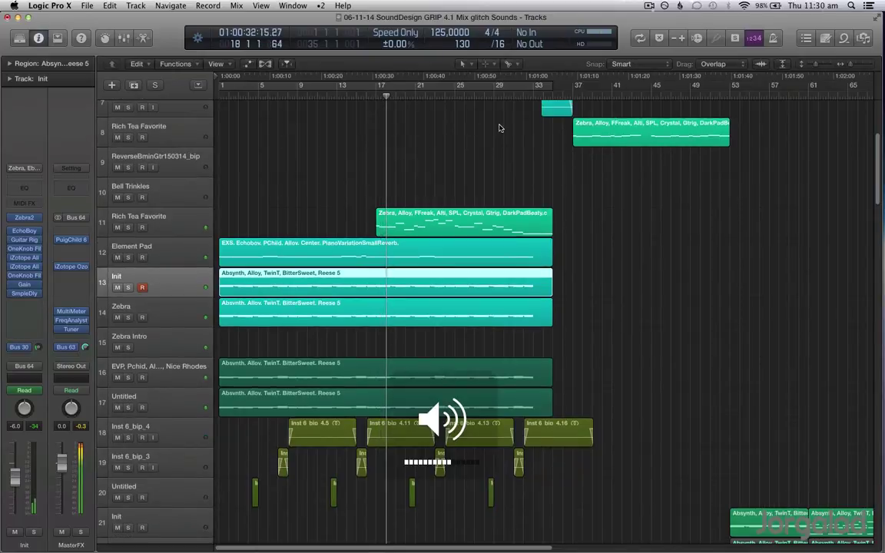
Set the cycle range to the Rich Tea Favorite region on track 11, covering bars 17 to 35.
{"action": "scroll", "coordinate": [499, 128], "scroll_direction": "down", "scroll_amount": 4}
{"action": "key", "text": "t"}
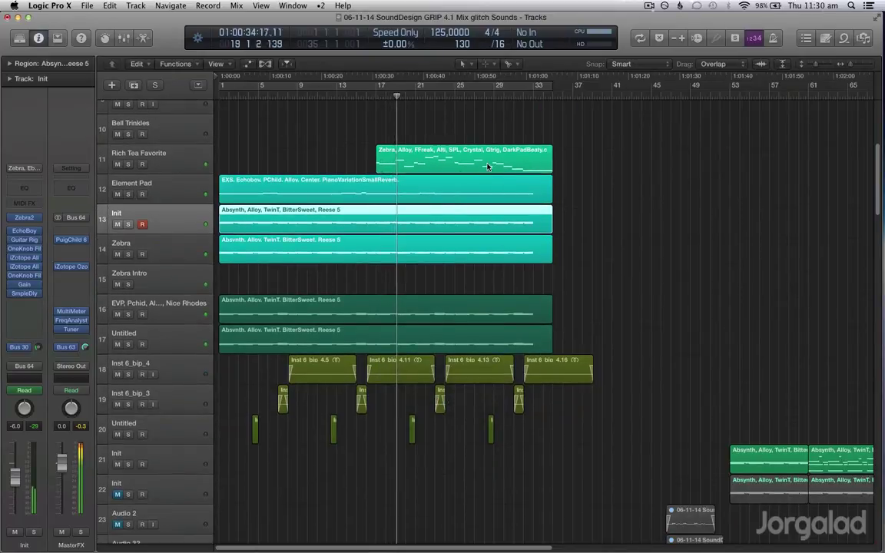
{"action": "left_click", "coordinate": [487, 166]}
{"action": "key", "text": "u"}
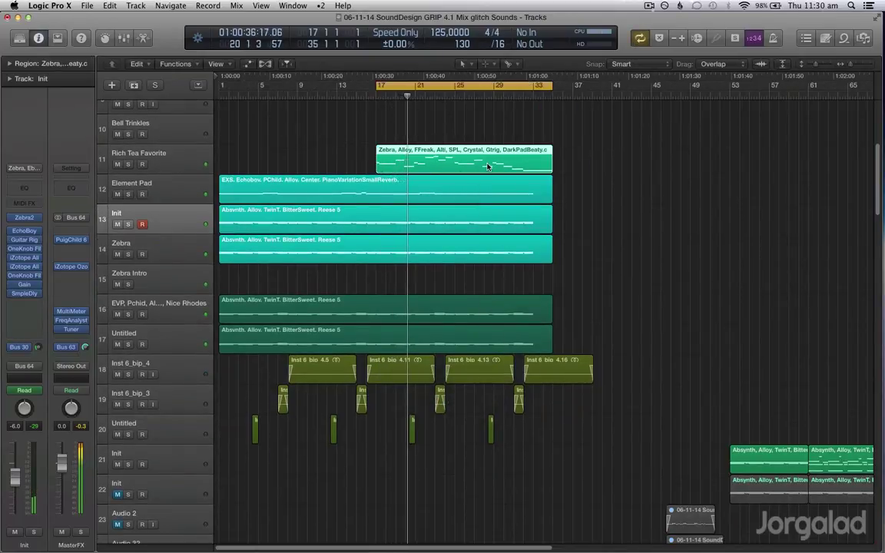
Select the NY COMPRESS track (track 73) among the drum tracks with all its regions.
{"action": "scroll", "coordinate": [487, 166], "scroll_direction": "down", "scroll_amount": 15}
{"action": "scroll", "coordinate": [487, 166], "scroll_direction": "down", "scroll_amount": 5}
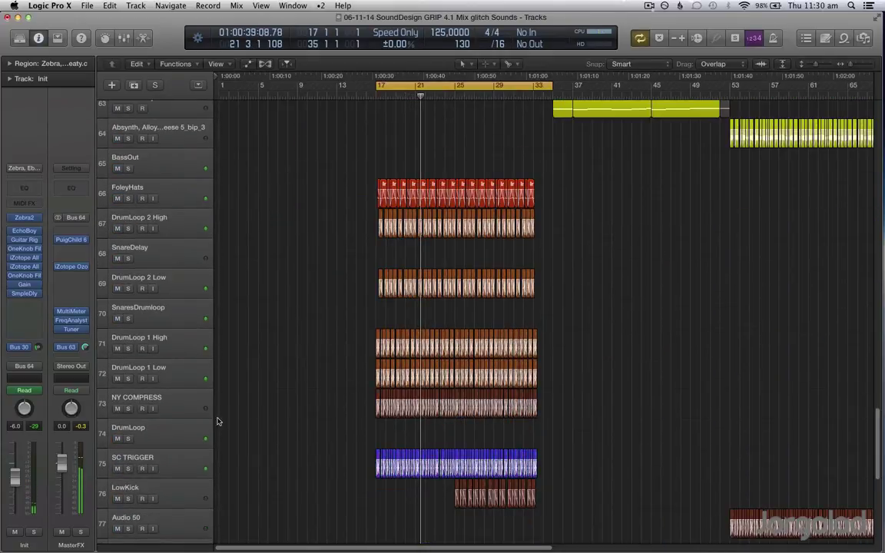
{"action": "key", "text": "super+Up"}
{"action": "key", "text": "super+Up"}
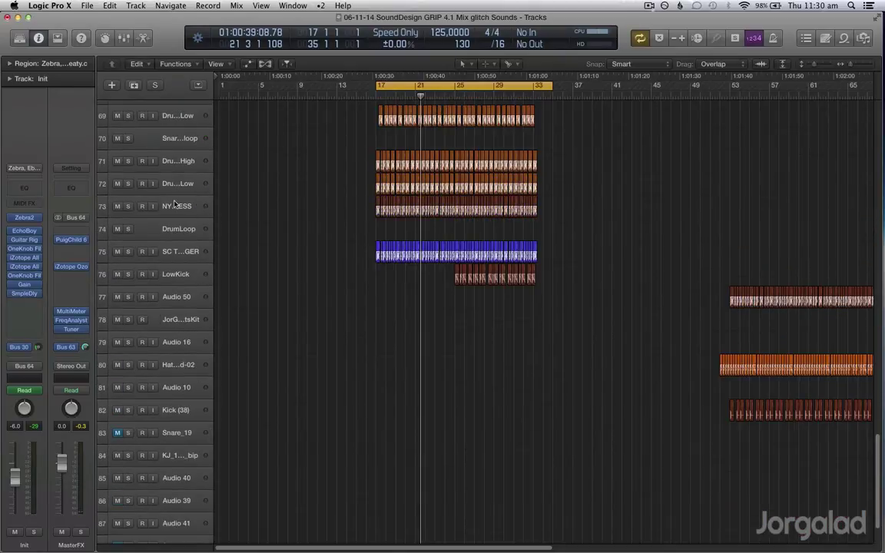
{"action": "left_click", "coordinate": [175, 203]}
Listen to the NY COMPRESS regions from bar 17 in region solo, and switch region solo off again.
{"action": "key", "text": "super+Right"}
{"action": "key", "text": "super+Down"}
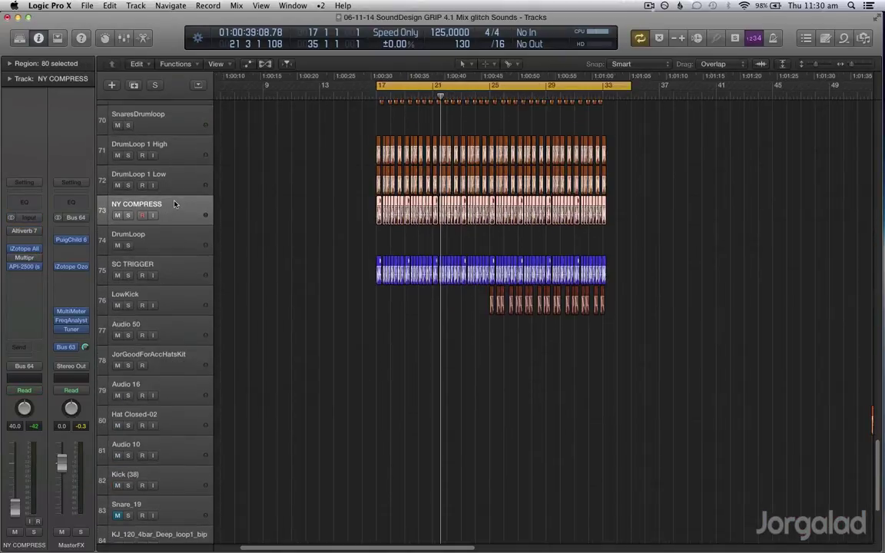
{"action": "key", "text": "super+Down"}
{"action": "key", "text": "super+Right"}
{"action": "key", "text": "super+Right"}
{"action": "key", "text": "super+Right"}
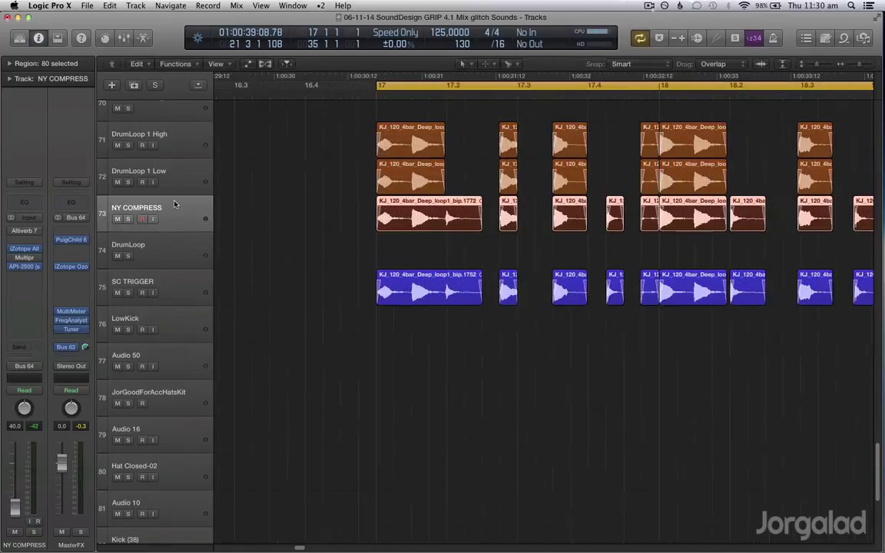
{"action": "key", "text": "super+Down"}
{"action": "key", "text": "ctrl+s"}
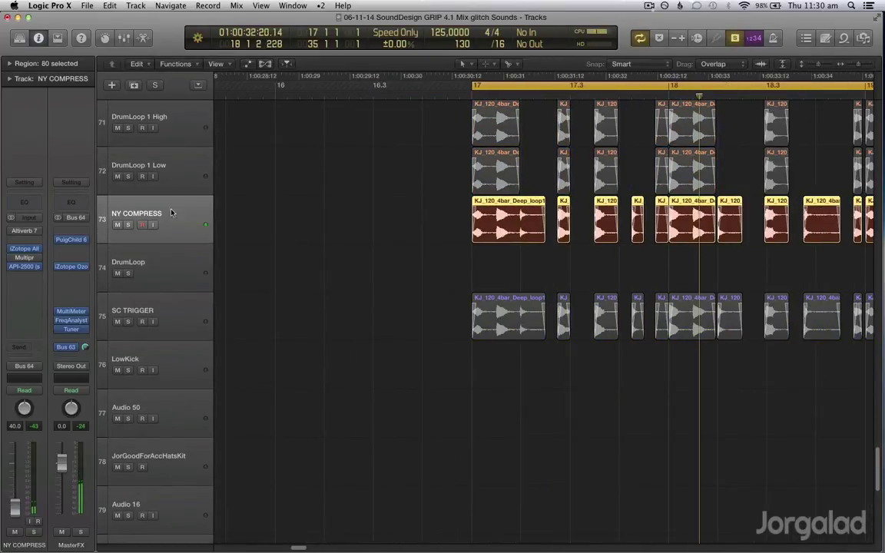
{"action": "key", "text": "ctrl+s"}
Select the DrumLoop 2 High track (track 67) and play its regions in region solo.
{"action": "scroll", "coordinate": [347, 260], "scroll_direction": "up", "scroll_amount": 1}
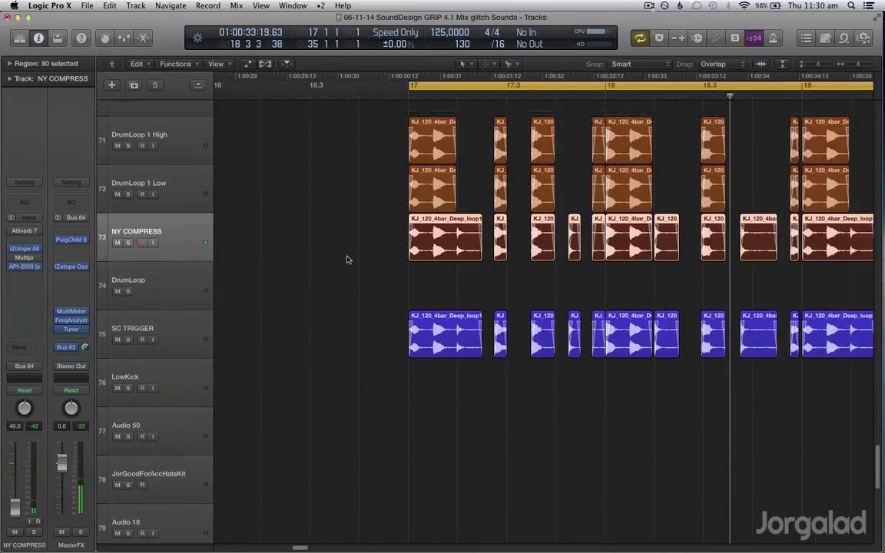
{"action": "scroll", "coordinate": [347, 259], "scroll_direction": "up", "scroll_amount": 5}
{"action": "scroll", "coordinate": [346, 260], "scroll_direction": "right", "scroll_amount": 2}
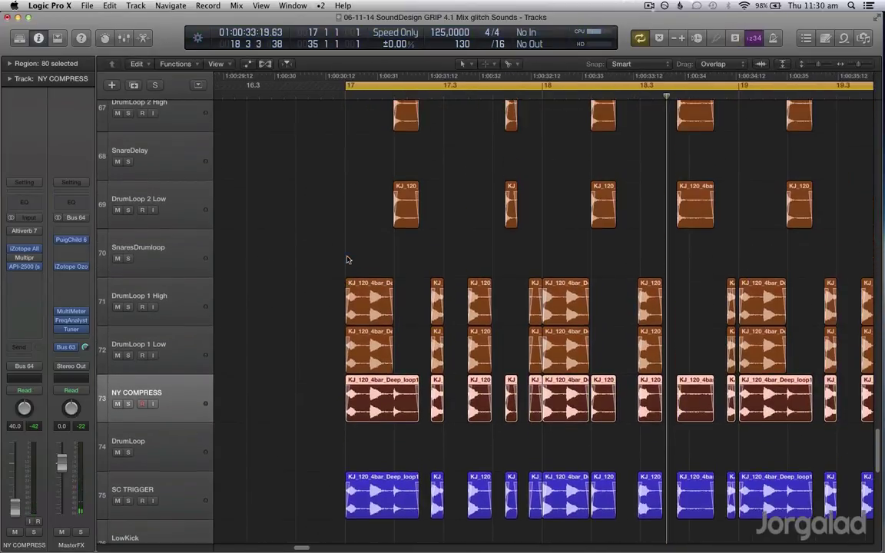
{"action": "scroll", "coordinate": [346, 260], "scroll_direction": "up", "scroll_amount": 5}
{"action": "left_click", "coordinate": [183, 279]}
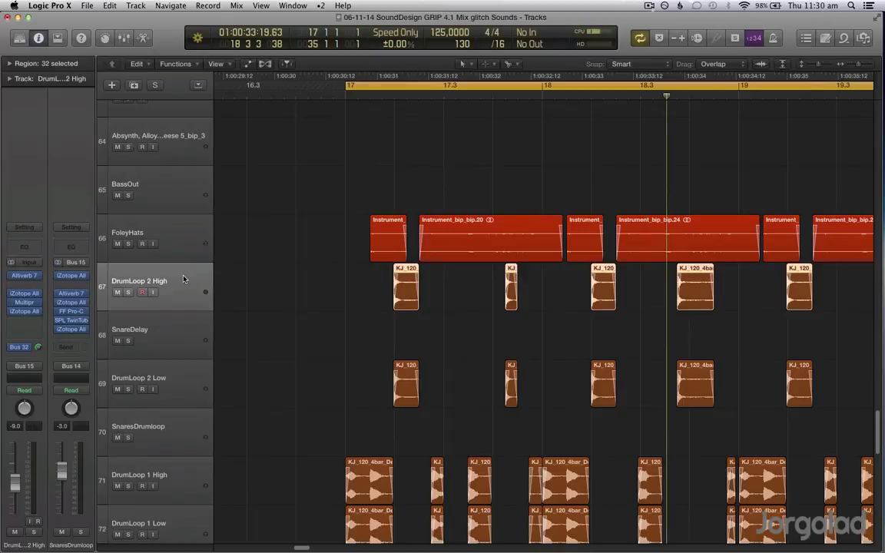
{"action": "key", "text": "ctrl+s"}
{"action": "key", "text": "space"}
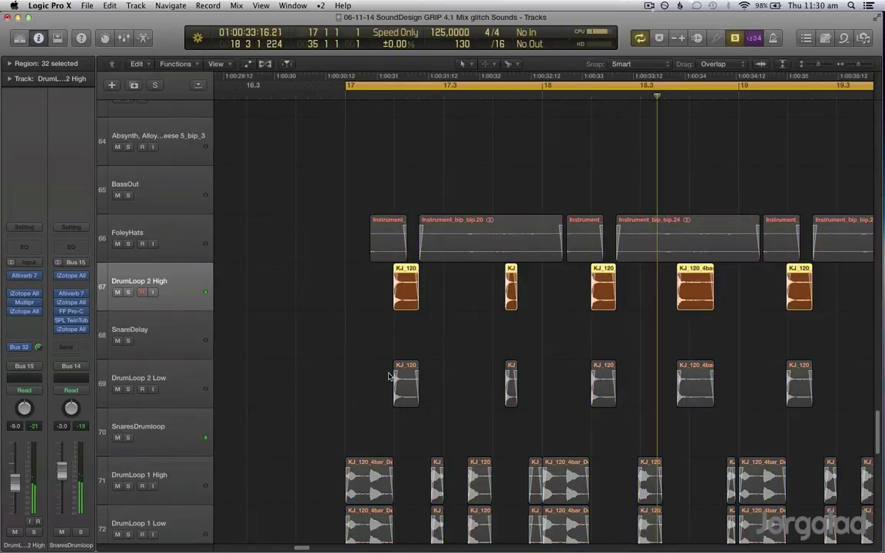
Show the SnareDelay channel fed by the Bus 32 send, and solo SnareDelay together with DrumLoop 2 High.
{"action": "left_click", "coordinate": [21, 348]}
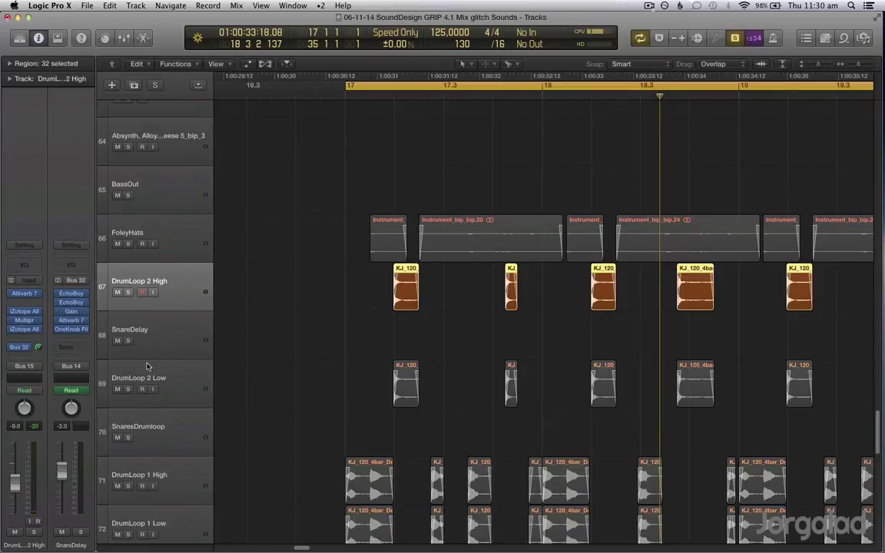
{"action": "left_click", "coordinate": [129, 340]}
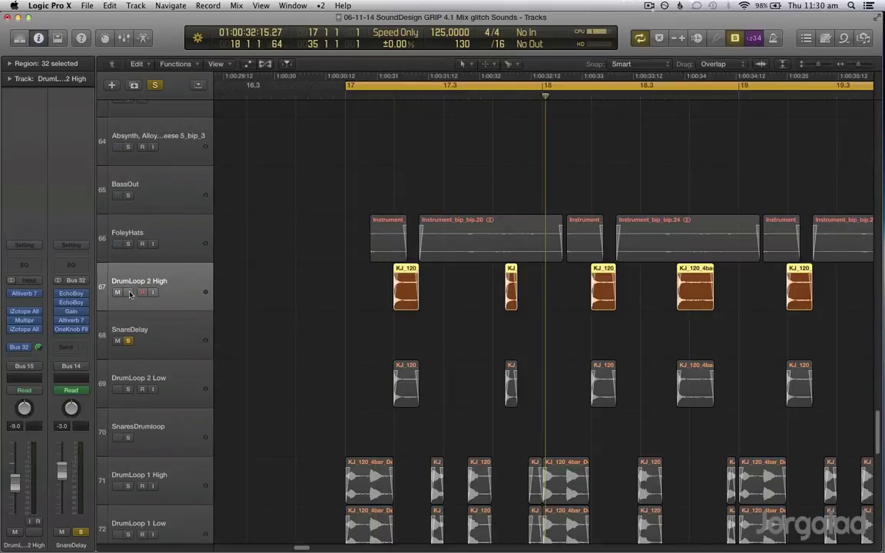
{"action": "left_click", "coordinate": [128, 292]}
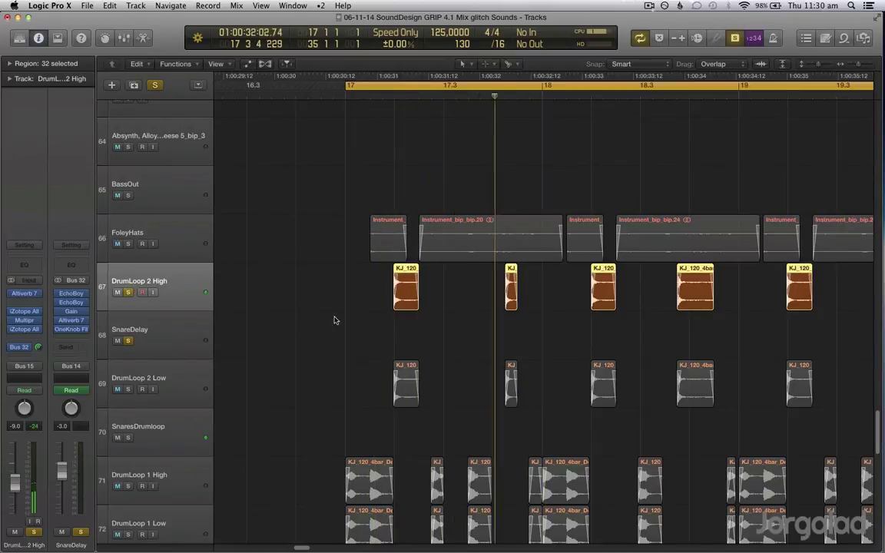
Briefly display the track automation to examine the SnareDelay track's curve during playback.
{"action": "key", "text": "a"}
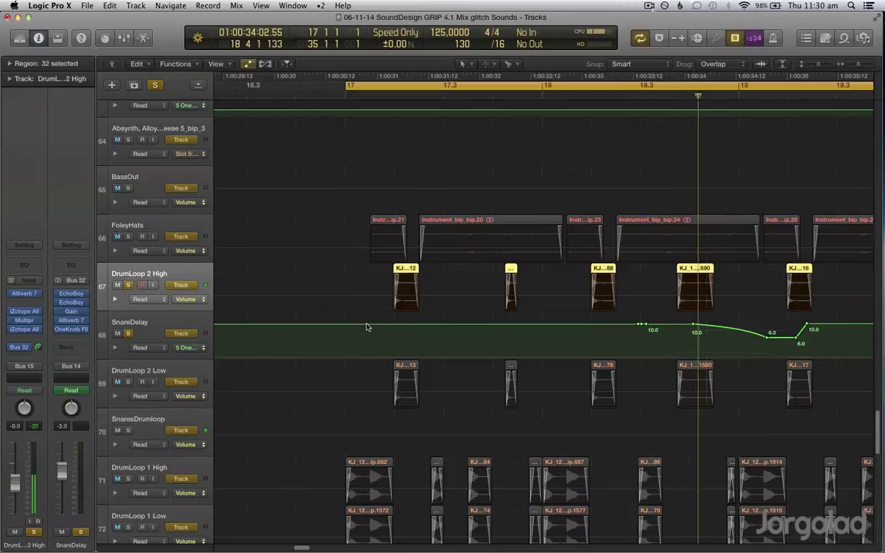
{"action": "key", "text": "a"}
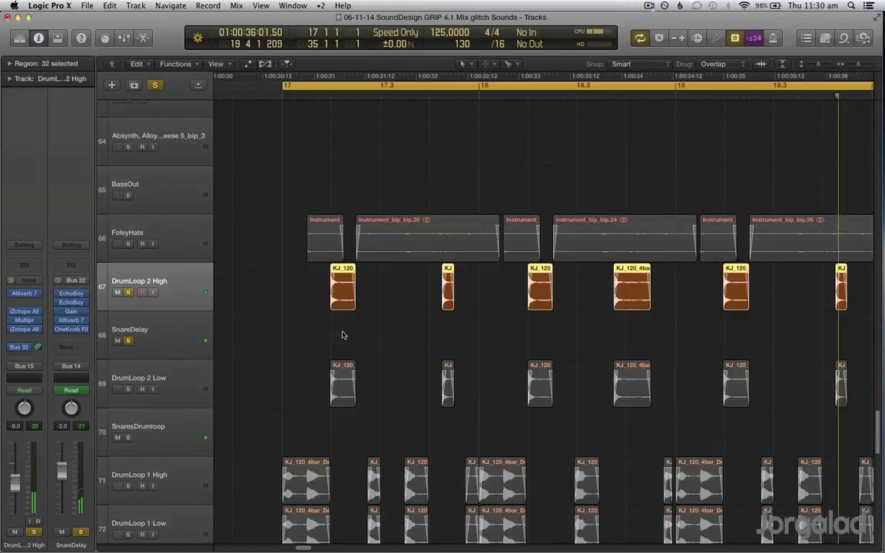
Add the DrumLoop 2 Low track (track 69) to the solo and switch region solo off.
{"action": "left_click", "coordinate": [132, 391]}
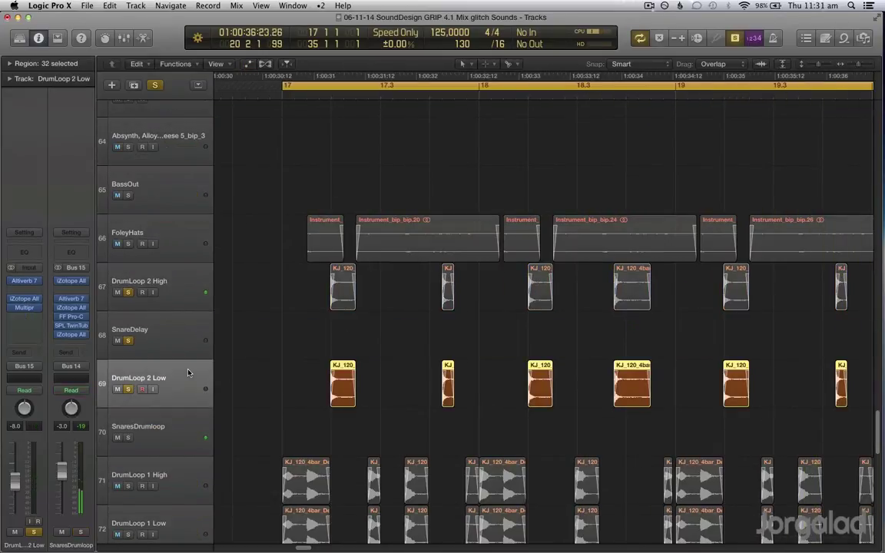
{"action": "scroll", "coordinate": [176, 368], "scroll_direction": "down", "scroll_amount": 5}
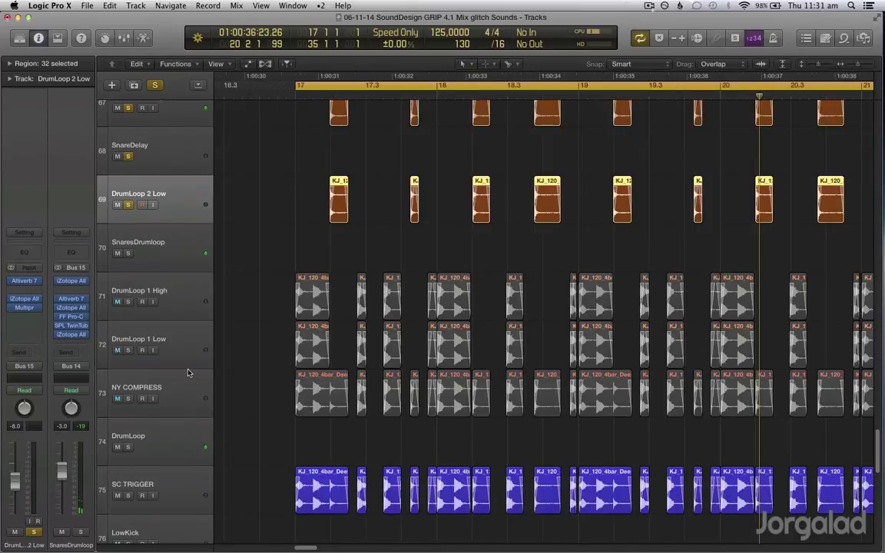
Play DrumLoop 2 Low's regions (track 69) in region solo with cycle mode off.
{"action": "key", "text": "super+Left"}
{"action": "key", "text": "Return"}
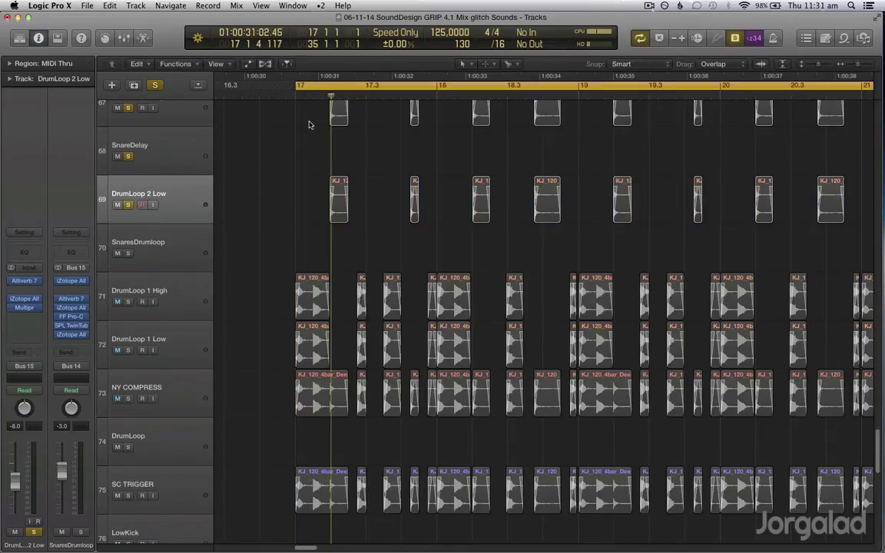
{"action": "key", "text": "c"}
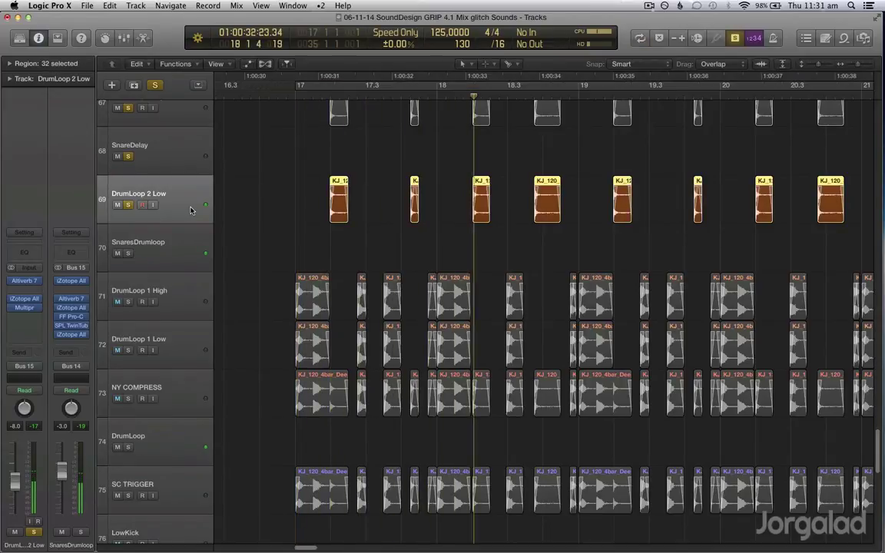
Set the crossover between bands 3 and 4 of DrumLoop 2 Low's Multipressor to 5300 Hz and close the plug-in.
{"action": "left_click", "coordinate": [27, 310]}
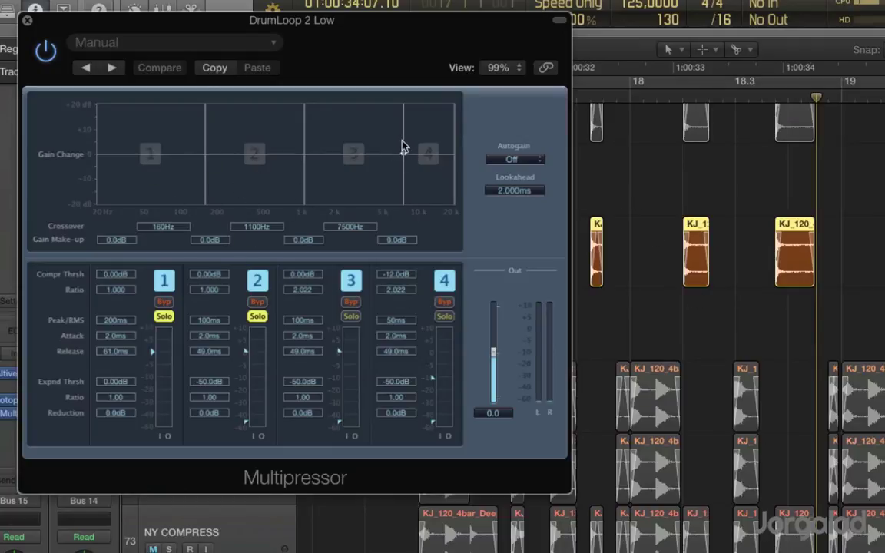
{"action": "left_click_drag", "start_coordinate": [403, 146], "coordinate": [395, 170]}
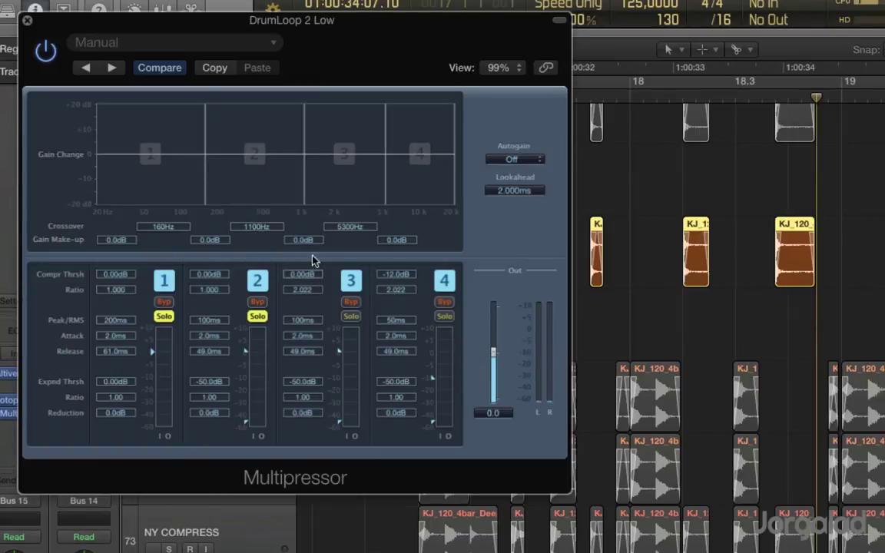
{"action": "left_click_drag", "start_coordinate": [317, 63], "coordinate": [787, 90]}
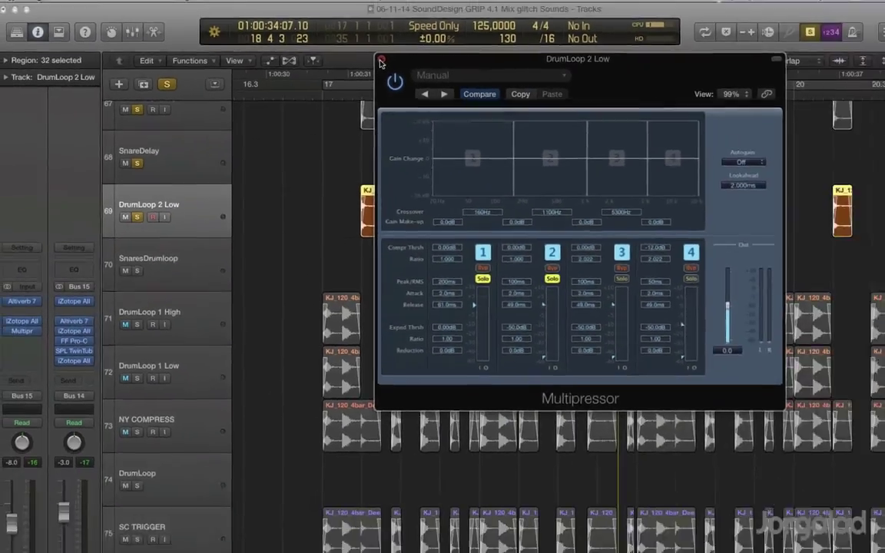
{"action": "left_click", "coordinate": [497, 47]}
Select the DrumLoop 2 High track (track 67) and inspect the band settings of its Multipressor.
{"action": "scroll", "coordinate": [229, 191], "scroll_direction": "up", "scroll_amount": 2}
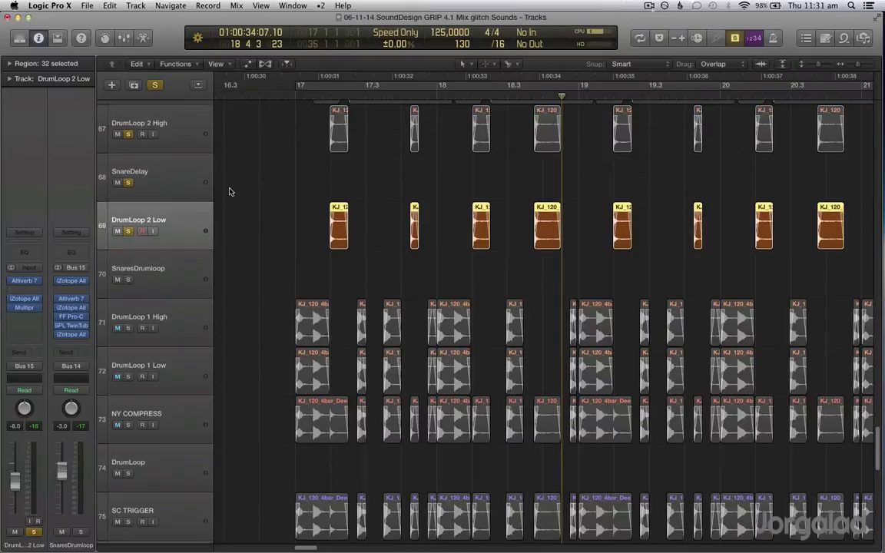
{"action": "left_click", "coordinate": [182, 134]}
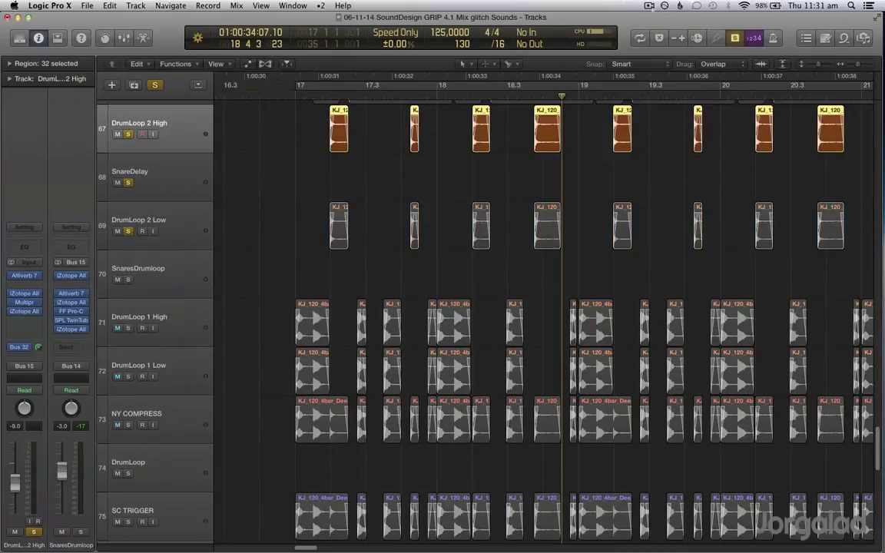
{"action": "left_click", "coordinate": [25, 303]}
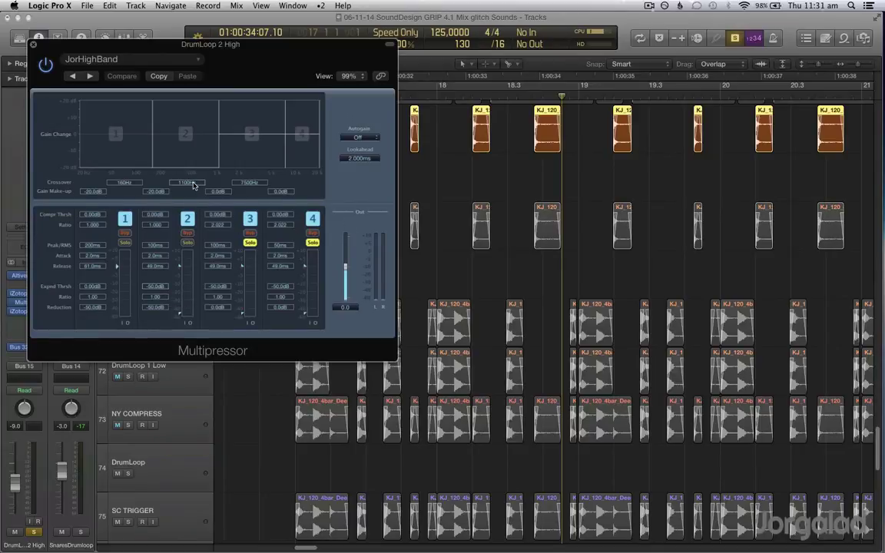
{"action": "left_click", "coordinate": [34, 46]}
Turn cycle mode back on and region solo off, and add the SnaresDrumloop bus (track 70) to the solo.
{"action": "key", "text": "c"}
{"action": "scroll", "coordinate": [158, 242], "scroll_direction": "down", "scroll_amount": 1}
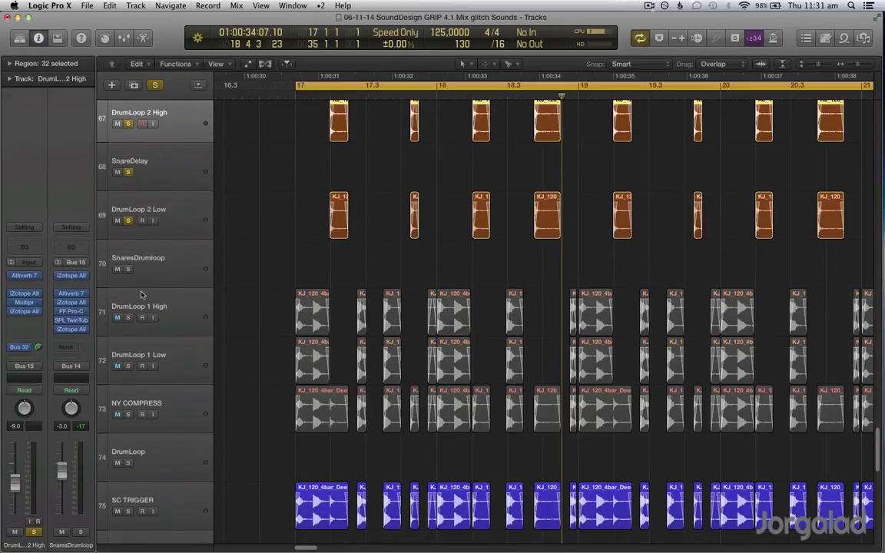
{"action": "left_click", "coordinate": [130, 273]}
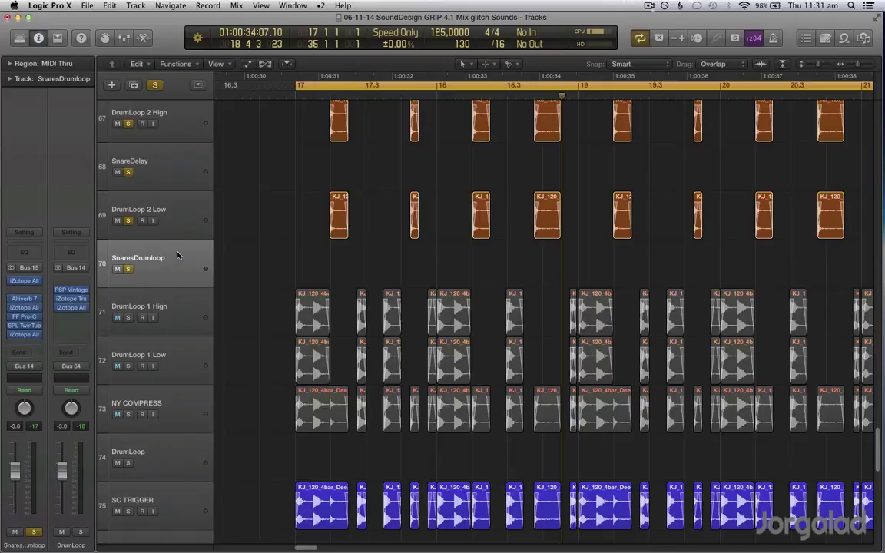
{"action": "key", "text": "super+Left"}
{"action": "key", "text": "super+Left"}
{"action": "key", "text": "super+Left"}
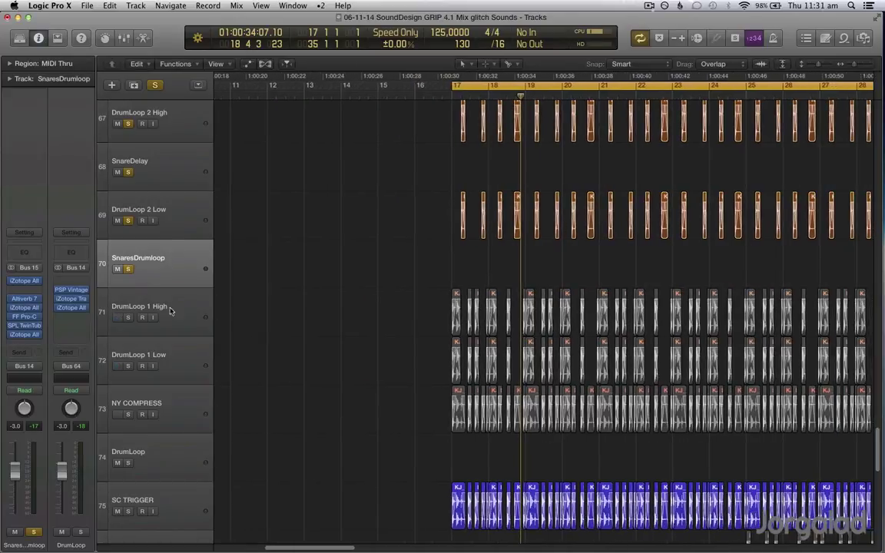
Add DrumLoop 1 High, DrumLoop 1 Low and NY COMPRESS (tracks 71 to 73) to the solo, and select NY COMPRESS.
{"action": "left_click", "coordinate": [168, 321]}
{"action": "left_click_drag", "start_coordinate": [168, 321], "coordinate": [172, 404]}
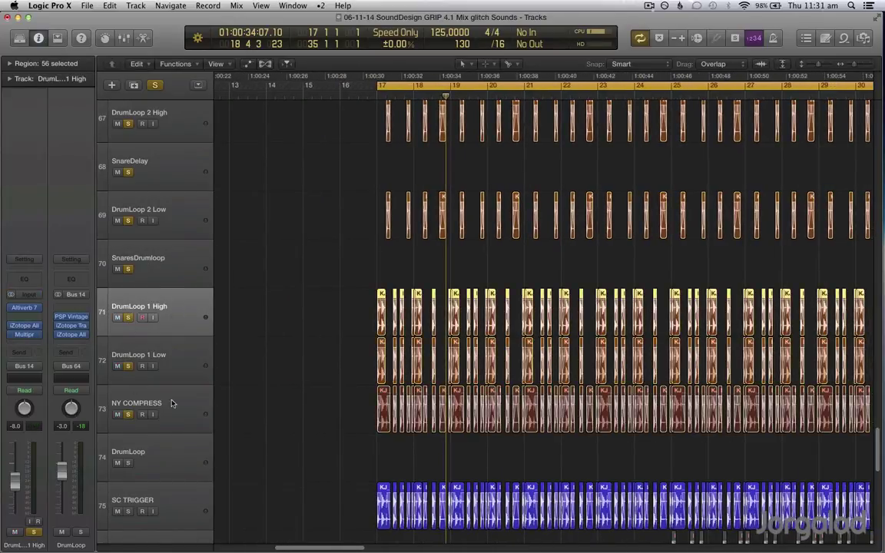
{"action": "left_click", "coordinate": [188, 412]}
{"action": "key", "text": "super+Right"}
{"action": "key", "text": "super+Right"}
{"action": "key", "text": "super+Right"}
{"action": "key", "text": "super+Right"}
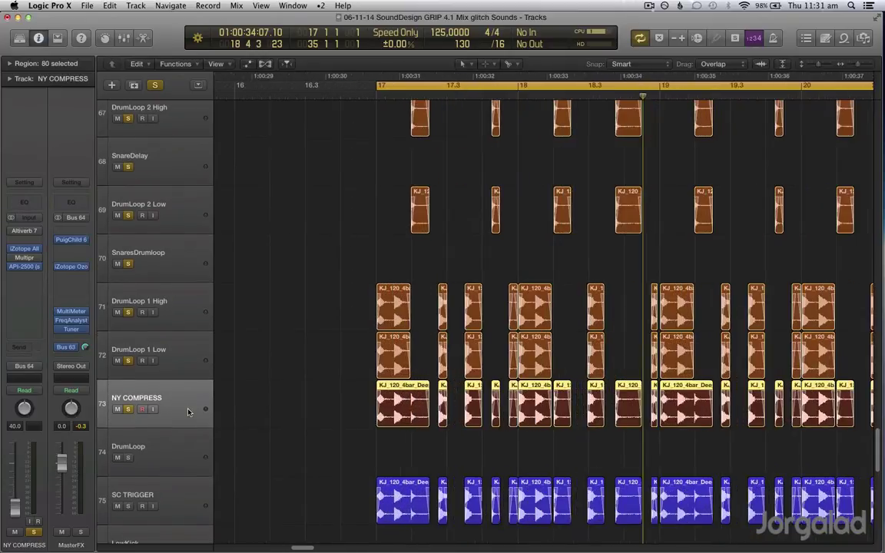
Play the NY COMPRESS regions alone in region solo, and switch region solo off.
{"action": "scroll", "coordinate": [191, 398], "scroll_direction": "down", "scroll_amount": 2}
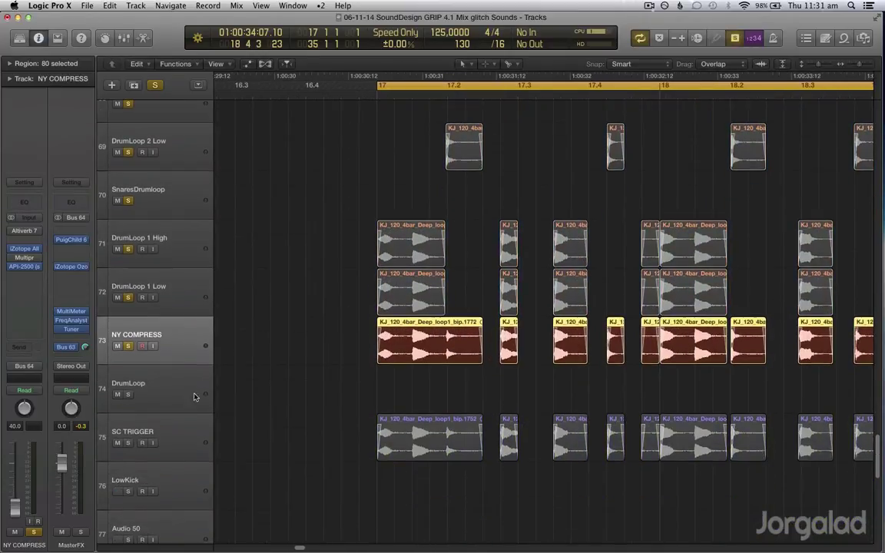
{"action": "scroll", "coordinate": [204, 377], "scroll_direction": "up", "scroll_amount": 1}
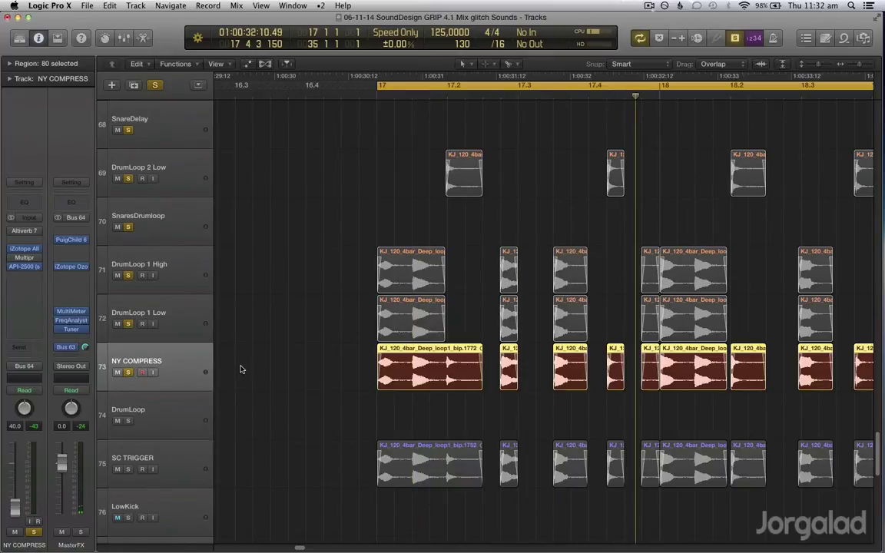
{"action": "key", "text": "super+Left"}
{"action": "key", "text": "super+Left"}
{"action": "key", "text": "super+Left"}
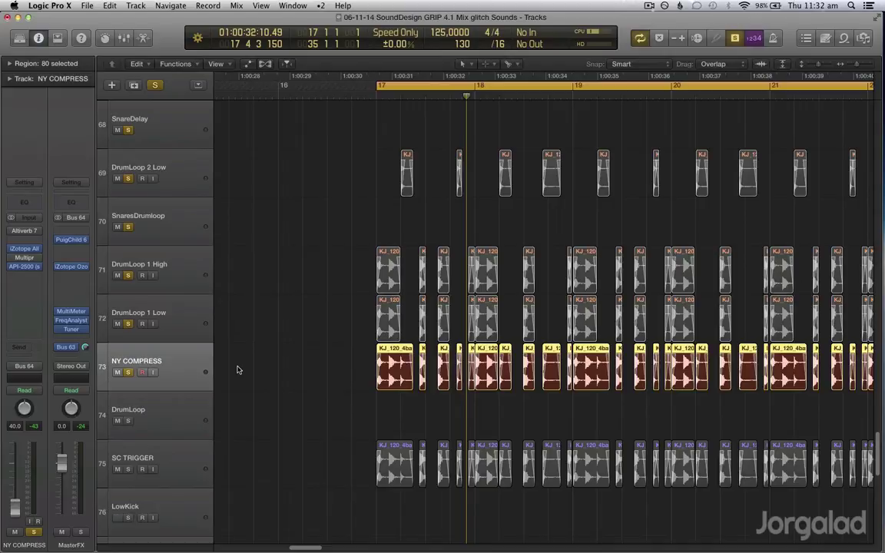
{"action": "key", "text": "ctrl+s"}
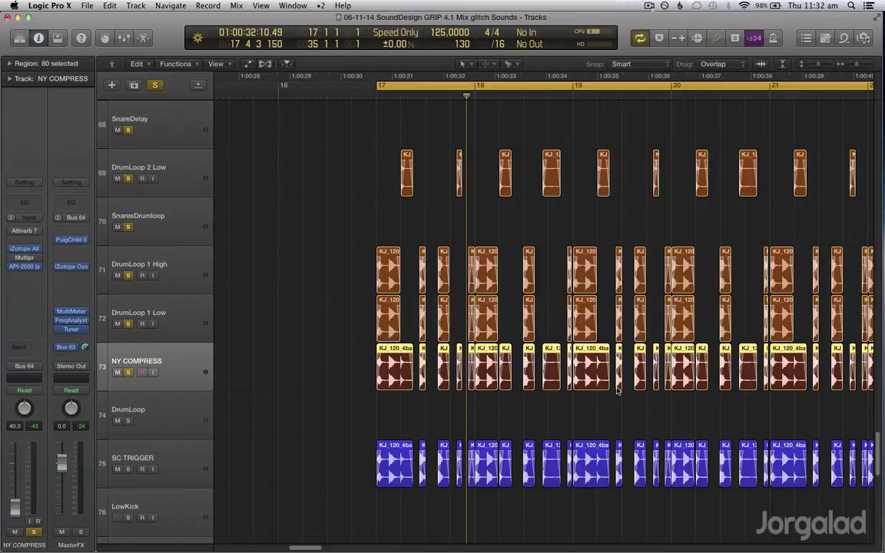
Mute the NY COMPRESS track, add the DrumLoop bus (track 74) to the solo and play the loops.
{"action": "key", "text": "super+Left"}
{"action": "scroll", "coordinate": [617, 391], "scroll_direction": "right", "scroll_amount": 4}
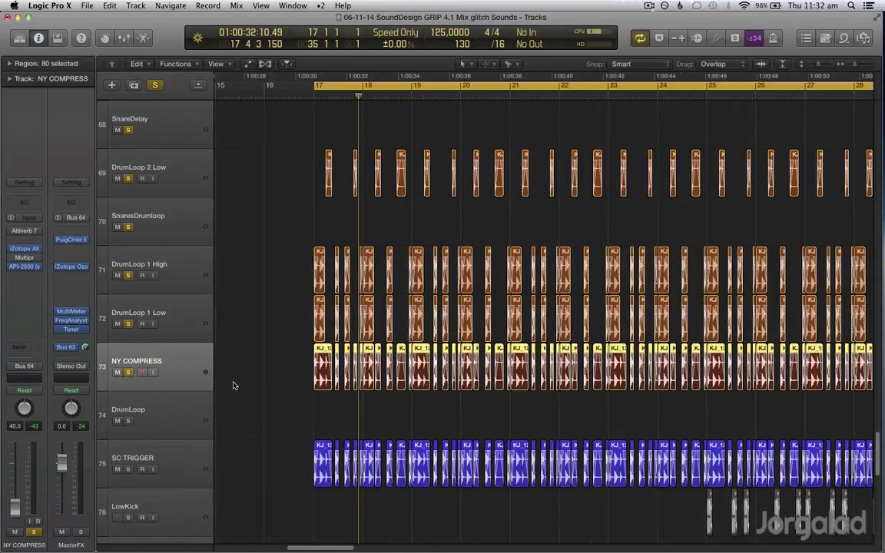
{"action": "key", "text": "ctrl+m"}
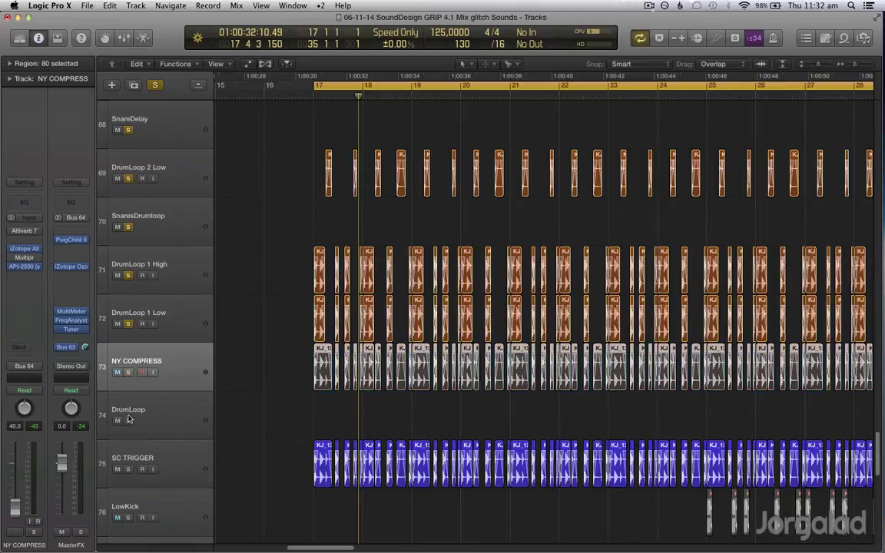
{"action": "left_click", "coordinate": [129, 419]}
{"action": "key", "text": "space"}
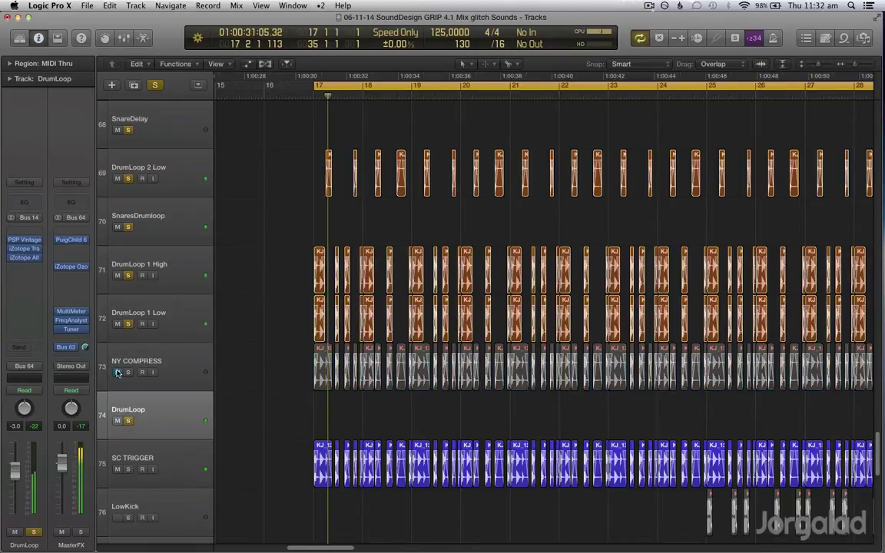
Solo NY COMPRESS during playback, and briefly raise its volume to about -16 dB before returning it to -40.0 dB.
{"action": "left_click", "coordinate": [123, 368]}
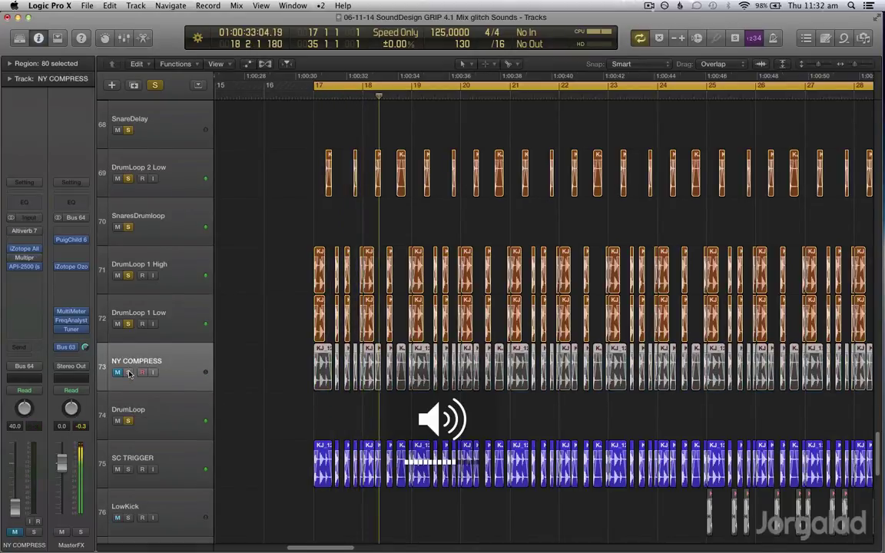
{"action": "left_click", "coordinate": [127, 372]}
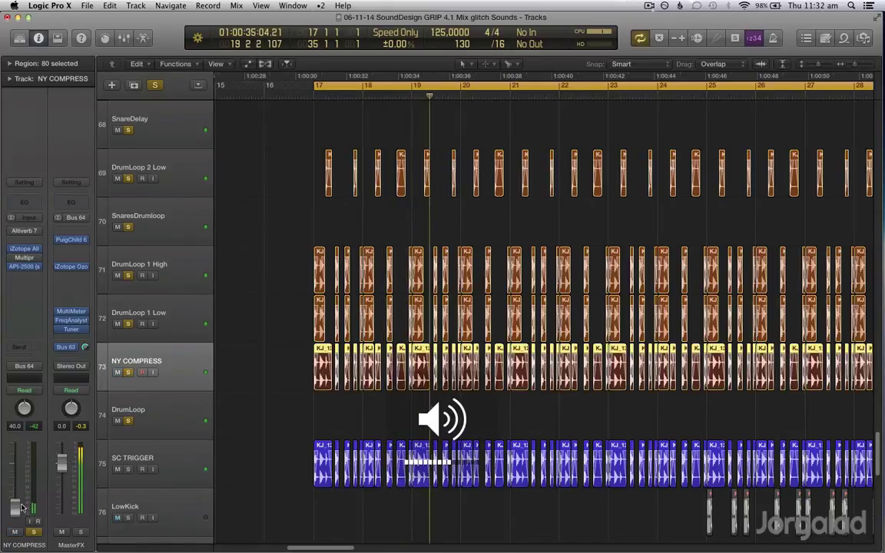
{"action": "left_click_drag", "start_coordinate": [23, 507], "coordinate": [31, 486]}
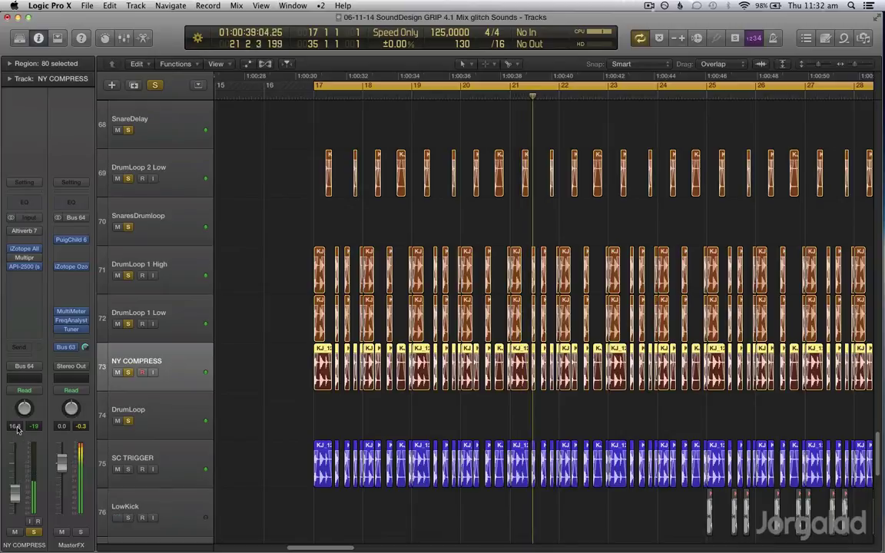
{"action": "left_click_drag", "start_coordinate": [18, 428], "coordinate": [18, 461]}
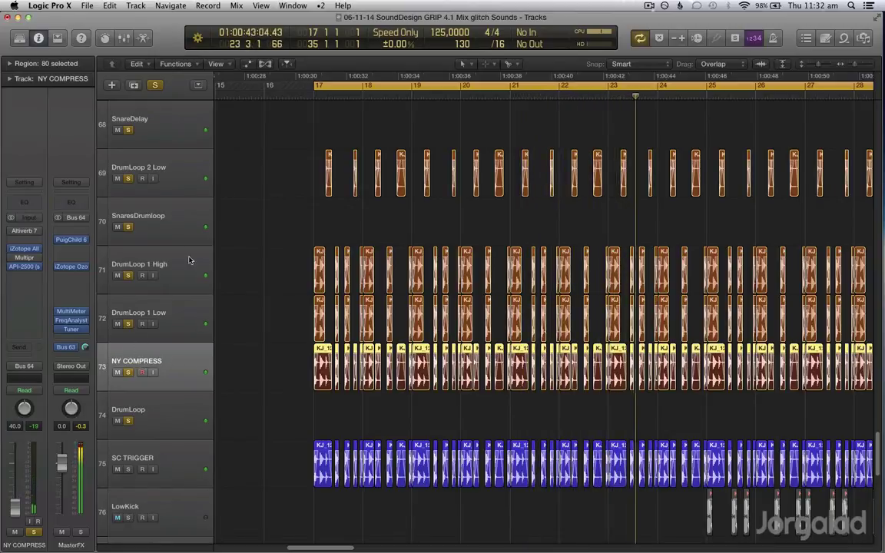
Select SnaresDrumloop and display the track automation to examine SnareDelay's curve along the cycle range.
{"action": "left_click", "coordinate": [155, 205]}
{"action": "key", "text": "a"}
{"action": "scroll", "coordinate": [410, 230], "scroll_direction": "down", "scroll_amount": 8}
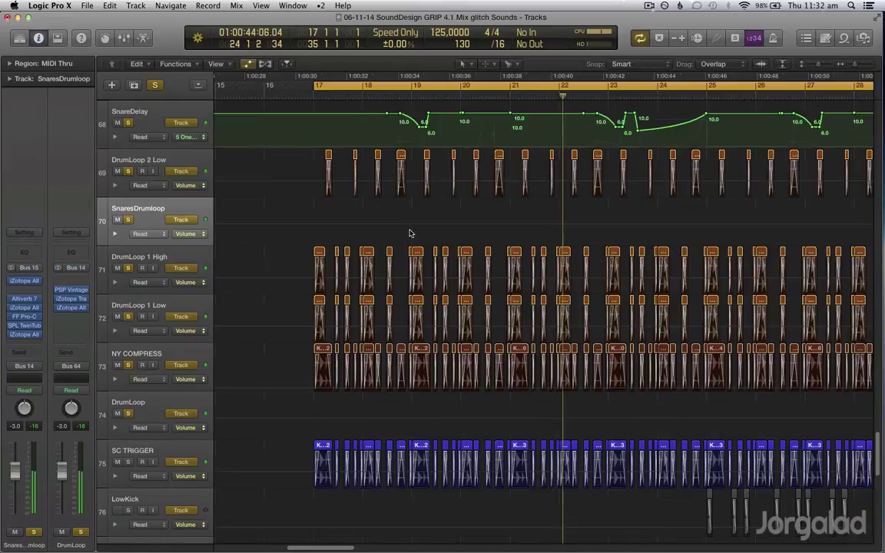
{"action": "scroll", "coordinate": [442, 238], "scroll_direction": "down", "scroll_amount": 3}
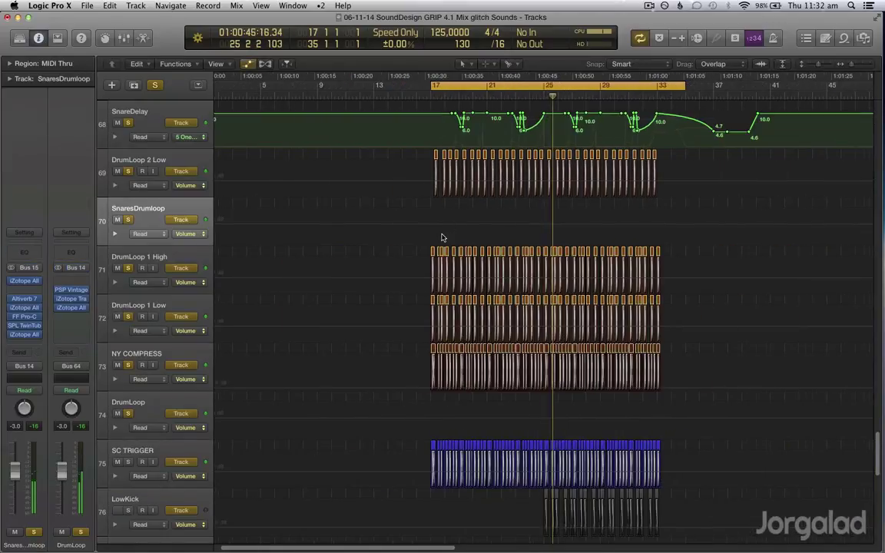
{"action": "scroll", "coordinate": [421, 240], "scroll_direction": "up", "scroll_amount": 4}
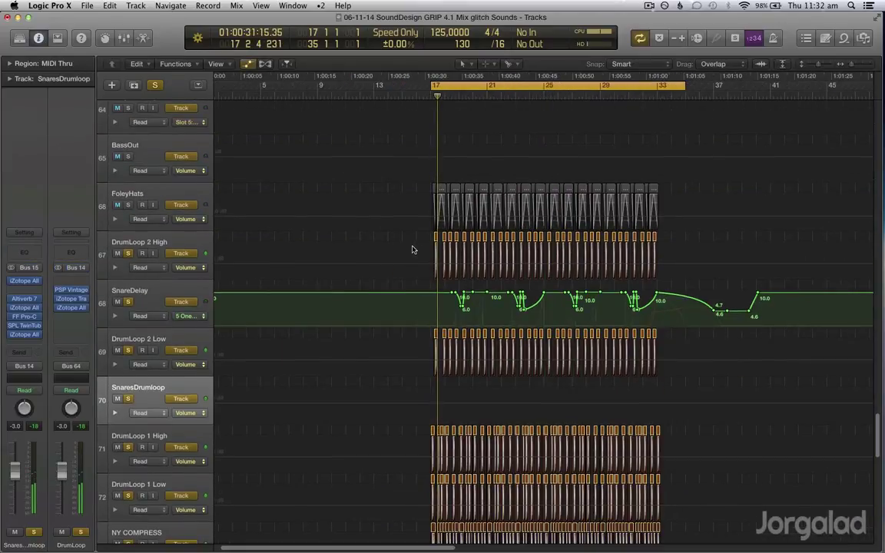
{"action": "scroll", "coordinate": [418, 249], "scroll_direction": "up", "scroll_amount": 8}
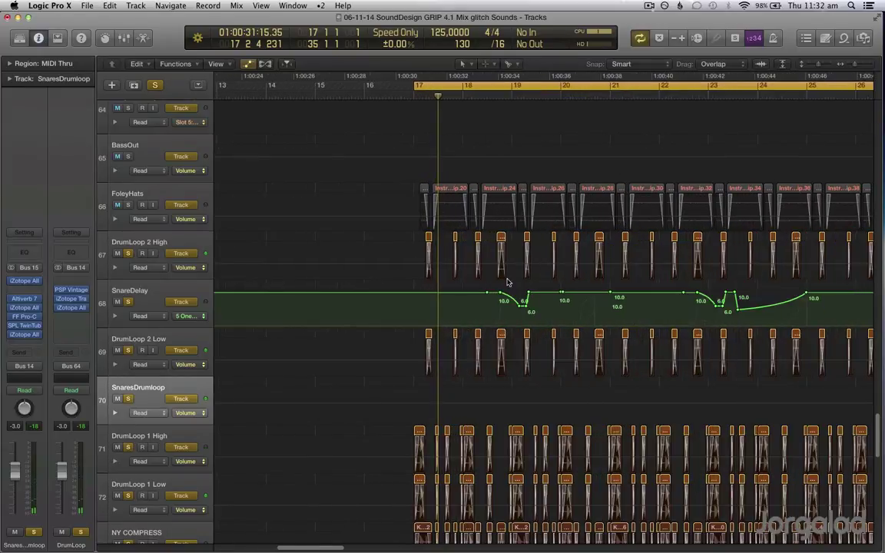
Select the SnareDelay track (track 68), clear all track solos and mutes, and hide the automation.
{"action": "left_click", "coordinate": [164, 300]}
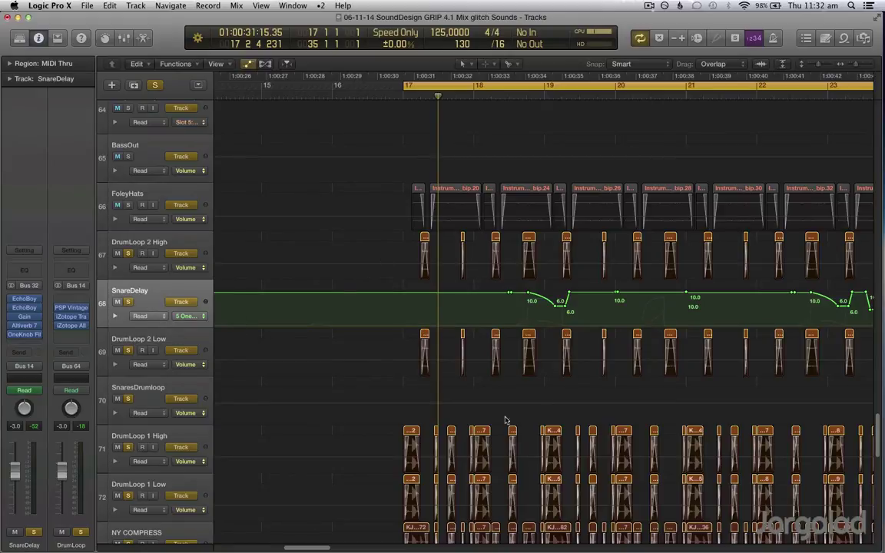
{"action": "scroll", "coordinate": [569, 307], "scroll_direction": "right", "scroll_amount": 3}
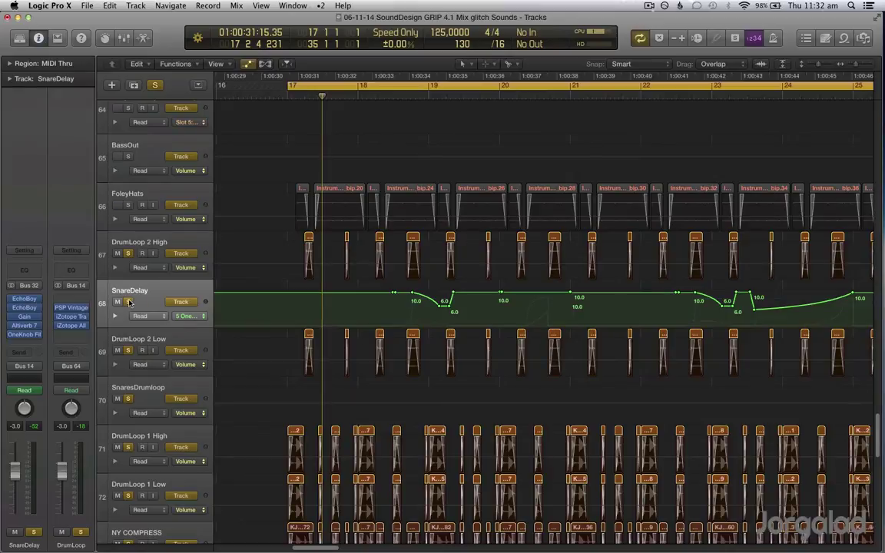
{"action": "key", "text": "a"}
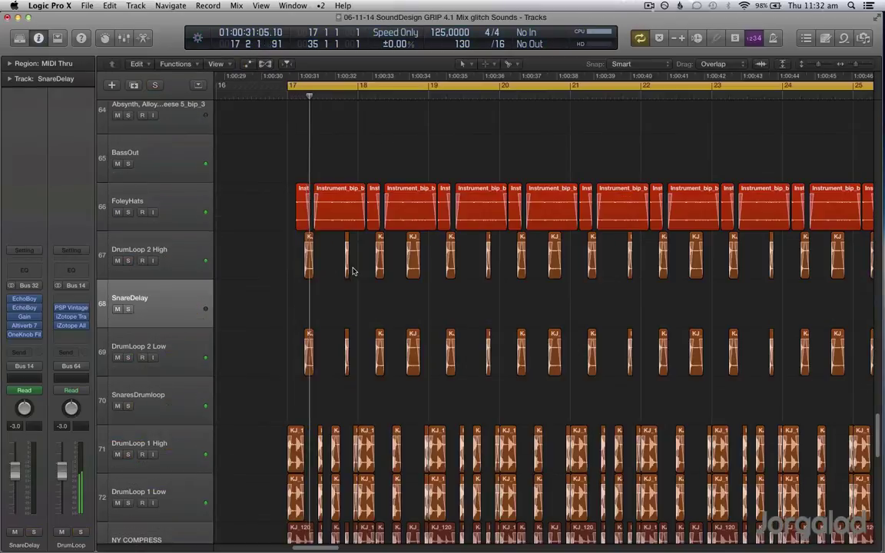
Display the automation during full playback and expand SnareDelay's lanes to show its EchoBoy, Gain and Altiverb 7 automation.
{"action": "key", "text": "super+Left"}
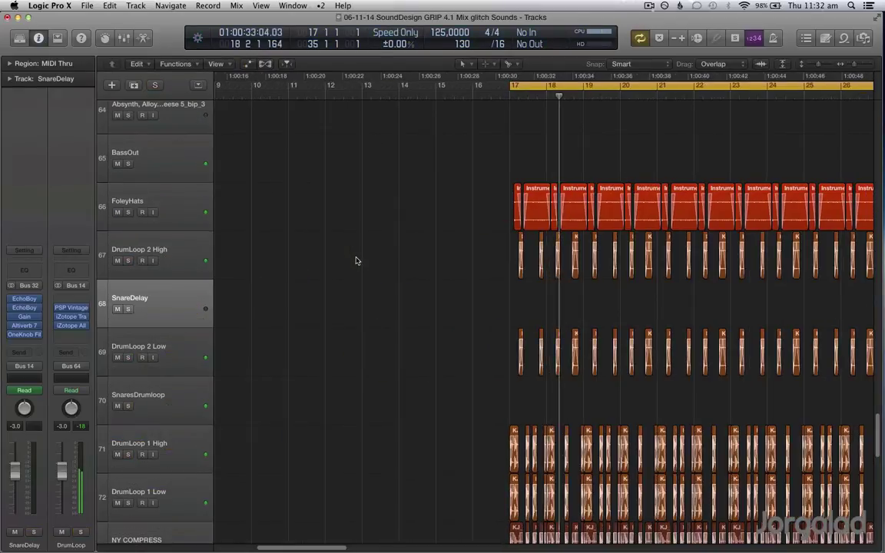
{"action": "scroll", "coordinate": [356, 260], "scroll_direction": "right", "scroll_amount": 3}
{"action": "key", "text": "a"}
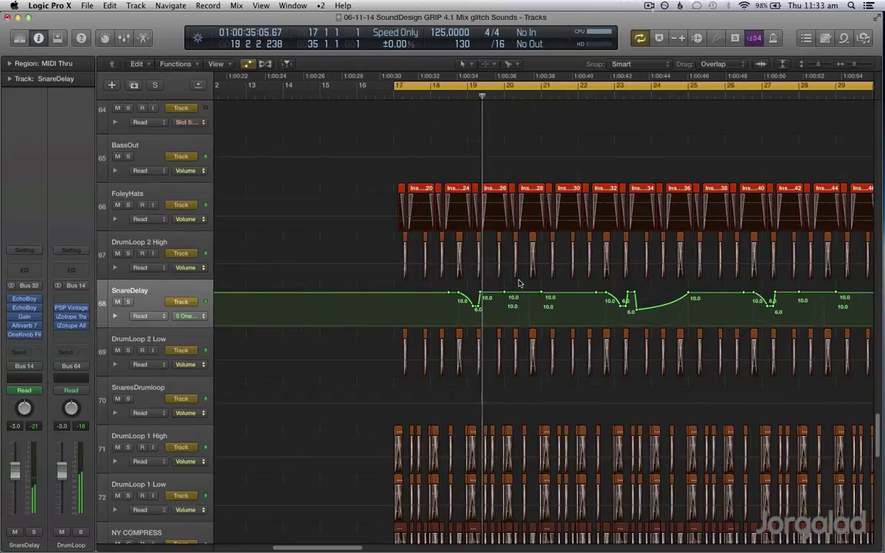
{"action": "scroll", "coordinate": [509, 283], "scroll_direction": "right", "scroll_amount": 2}
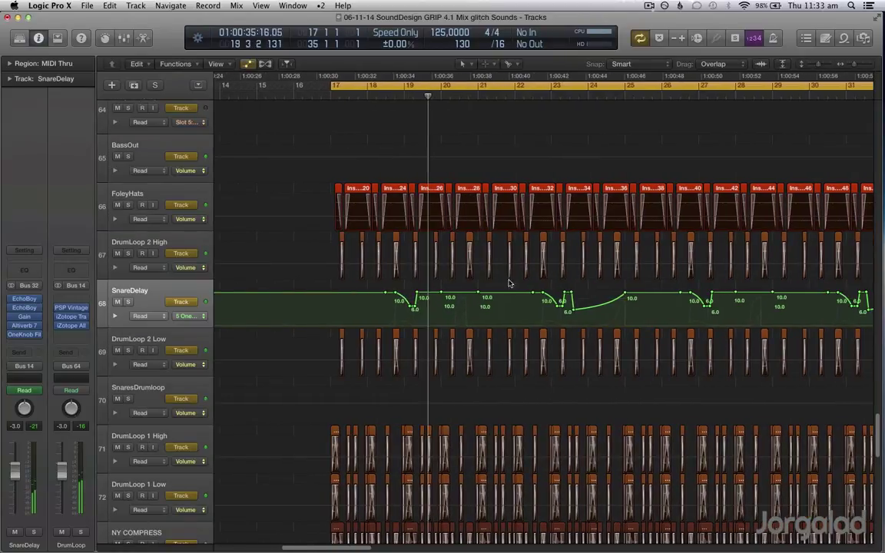
{"action": "left_click", "coordinate": [115, 316]}
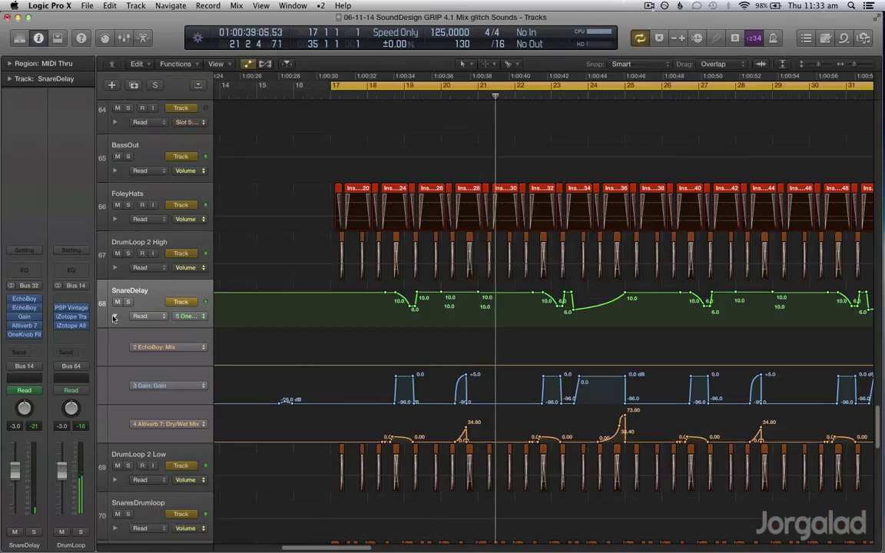
Examine SnareDelay's EchoBoy, Gain and Altiverb 7 automation towards bar 34, then collapse the lanes and hide the automation.
{"action": "scroll", "coordinate": [480, 332], "scroll_direction": "right", "scroll_amount": 2}
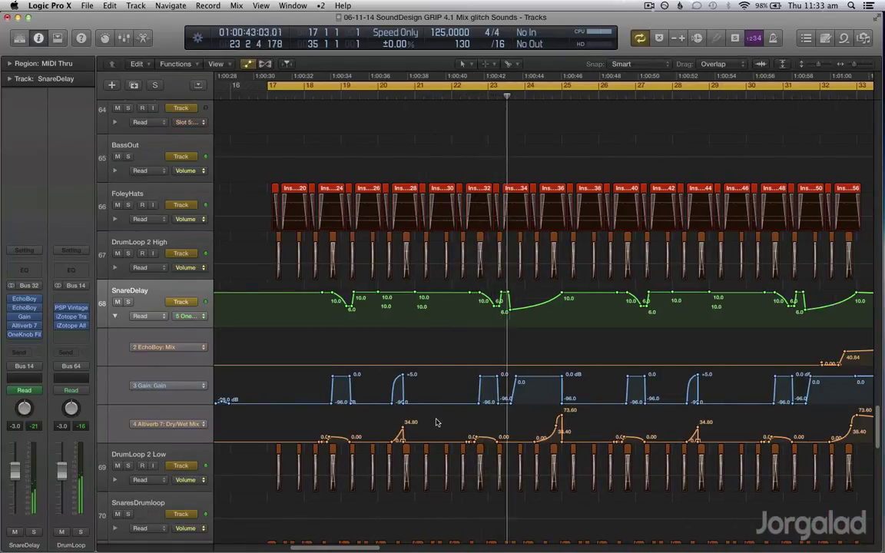
{"action": "scroll", "coordinate": [440, 425], "scroll_direction": "right", "scroll_amount": 2}
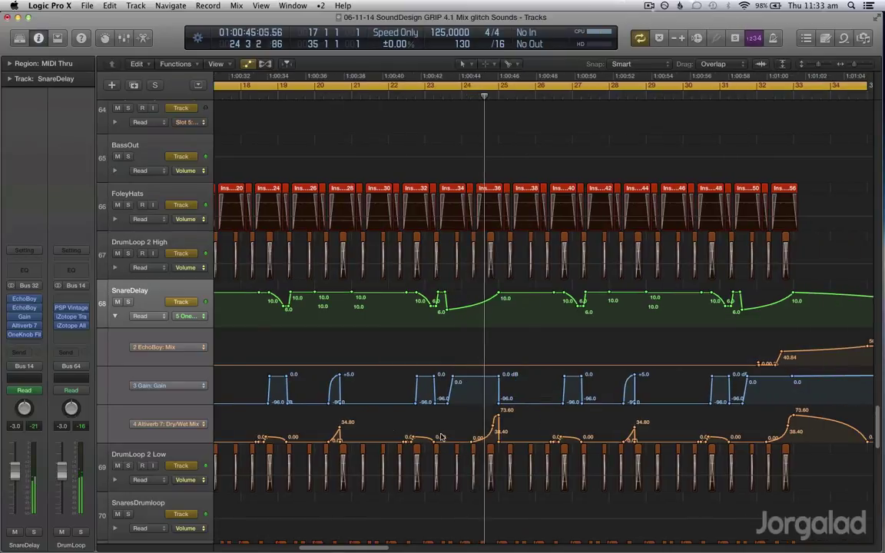
{"action": "left_click", "coordinate": [115, 316]}
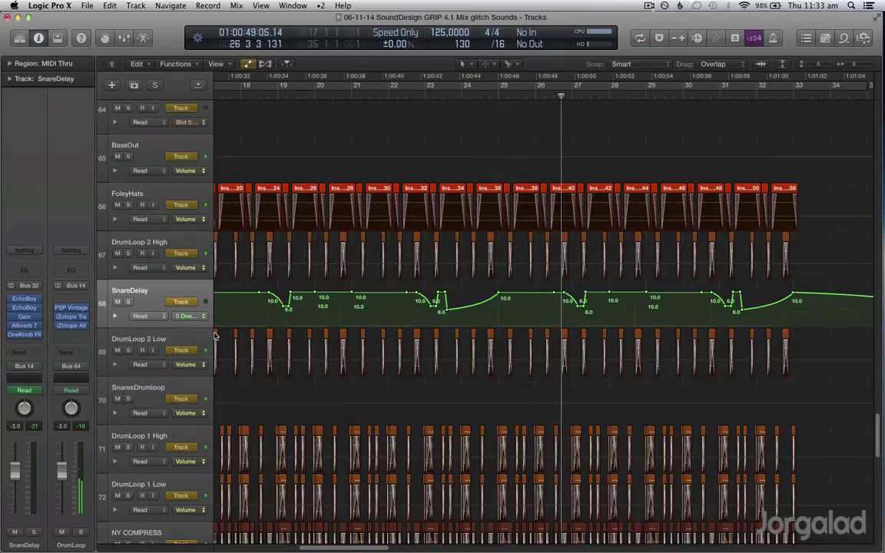
{"action": "key", "text": "a"}
Look over the whole arrangement during playback, from the first synth tracks down to MasterFX.
{"action": "key", "text": "super+Left"}
{"action": "key", "text": "super+Left"}
{"action": "key", "text": "super+Left"}
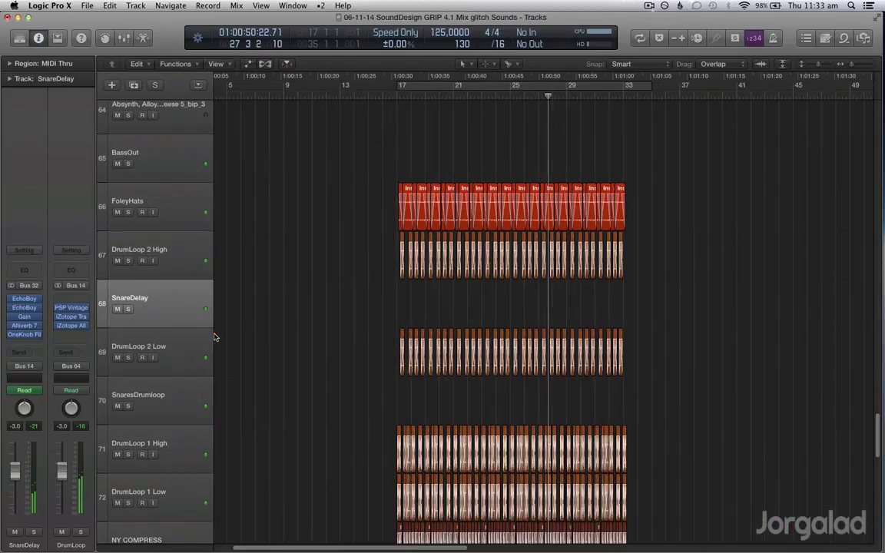
{"action": "key", "text": "super+Up"}
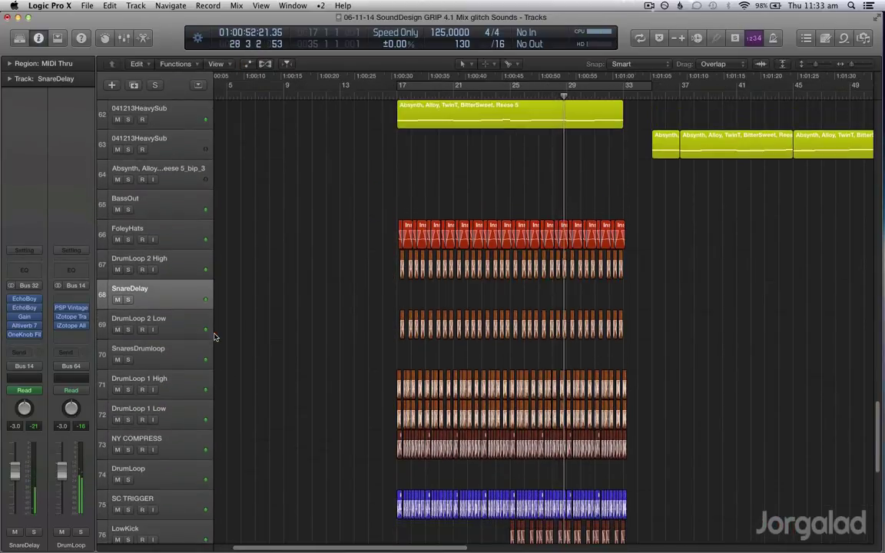
{"action": "key", "text": "super+Up"}
{"action": "key", "text": "super+Up"}
{"action": "key", "text": "super+Up"}
{"action": "key", "text": "super+Up"}
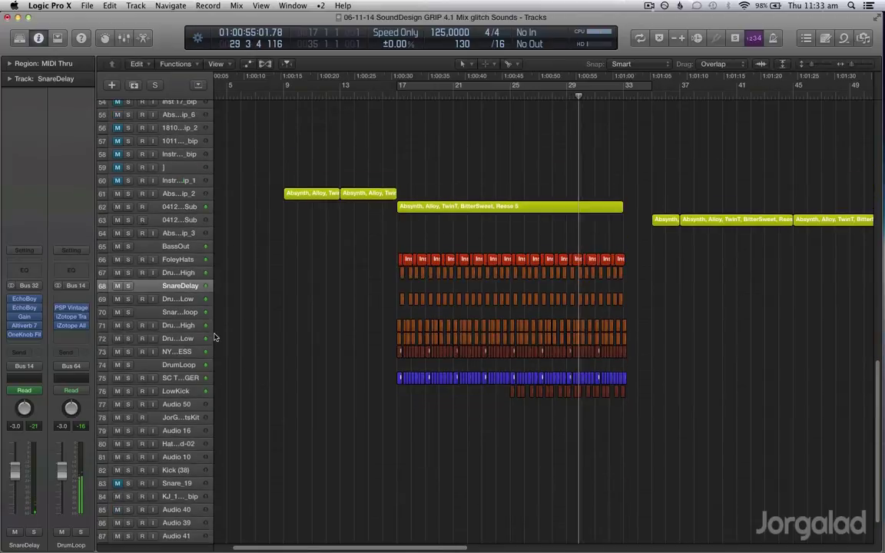
{"action": "key", "text": "super+Left"}
{"action": "key", "text": "super+Left"}
{"action": "key", "text": "super+Left"}
{"action": "key", "text": "super+Up"}
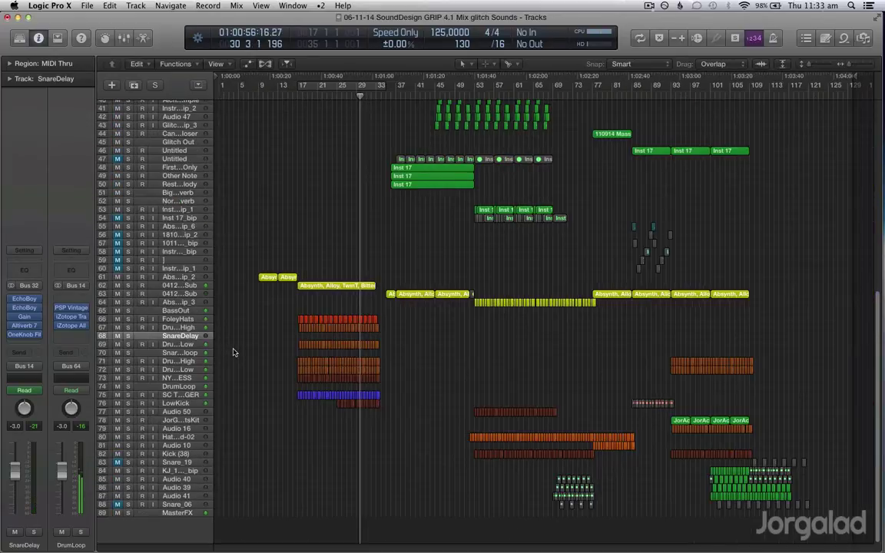
{"action": "scroll", "coordinate": [233, 353], "scroll_direction": "up", "scroll_amount": 10}
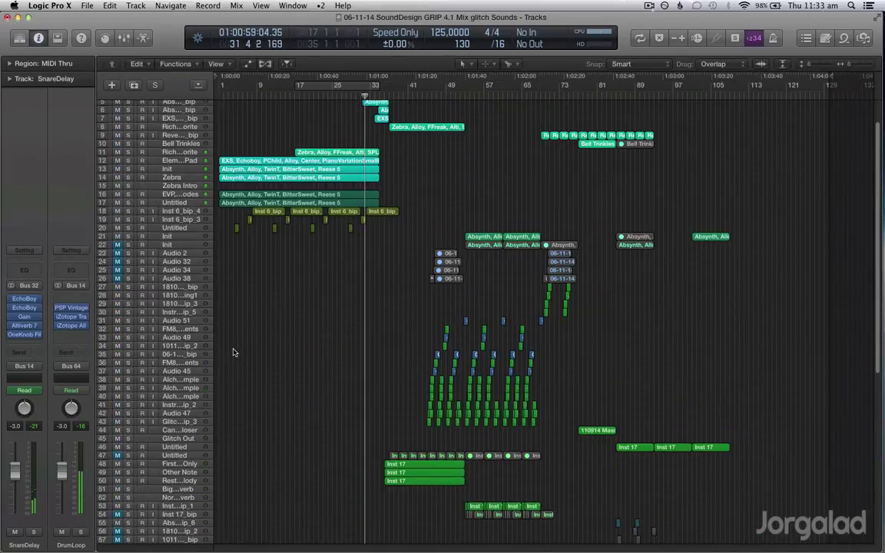
{"action": "scroll", "coordinate": [233, 353], "scroll_direction": "down", "scroll_amount": 6}
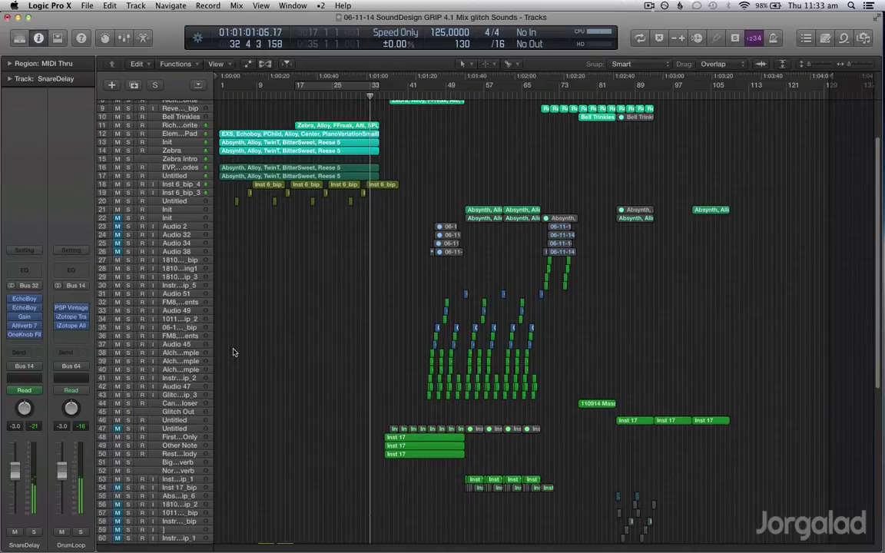
{"action": "scroll", "coordinate": [233, 353], "scroll_direction": "down", "scroll_amount": 1}
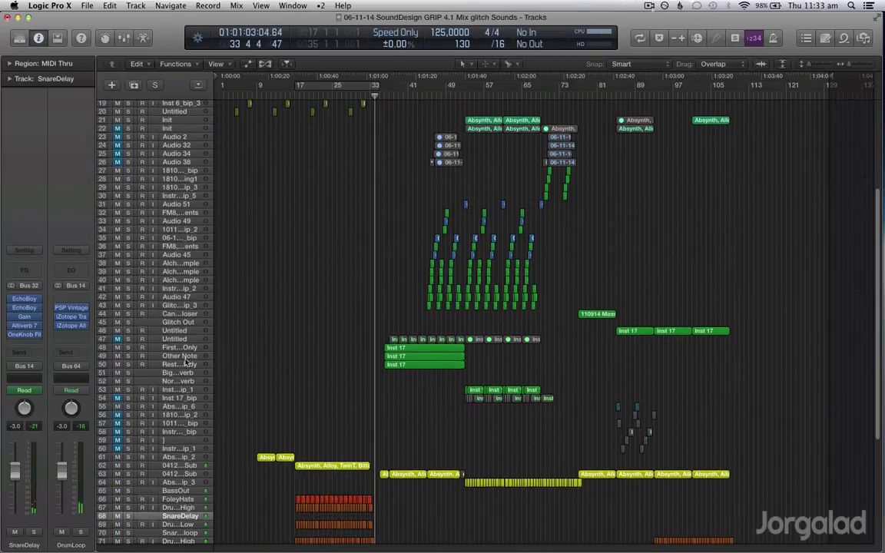
Select the Other Note track and set the cycle range to its region, bars 36 to 53.
{"action": "left_click", "coordinate": [177, 358]}
{"action": "key", "text": "super+Right"}
{"action": "key", "text": "super+Down"}
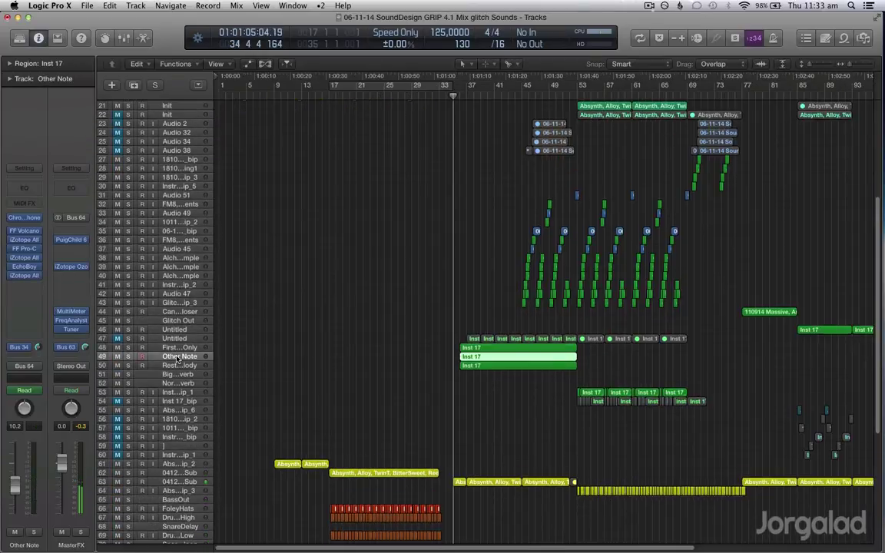
{"action": "key", "text": "super+Down"}
{"action": "key", "text": "super+Down"}
{"action": "key", "text": "super+Down"}
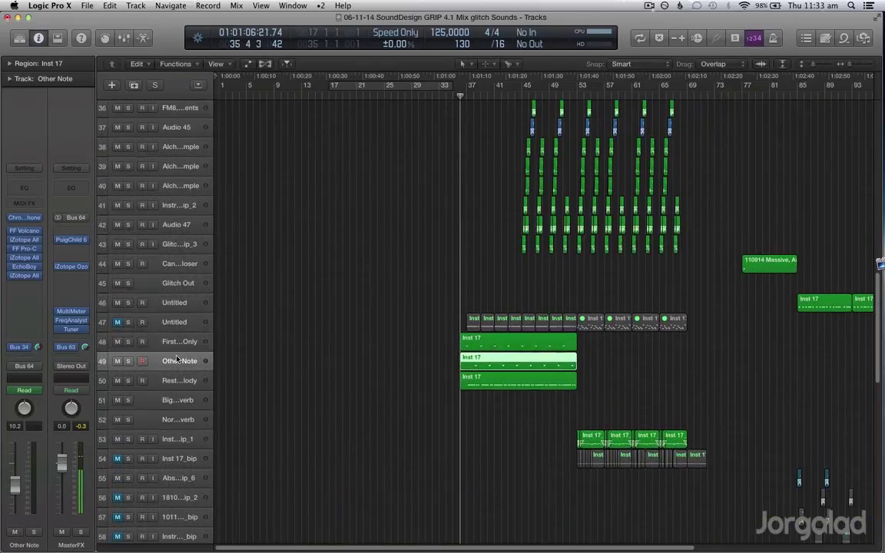
{"action": "key", "text": "super+Down"}
{"action": "key", "text": "super+Right"}
{"action": "key", "text": "super+Right"}
{"action": "key", "text": "super+Right"}
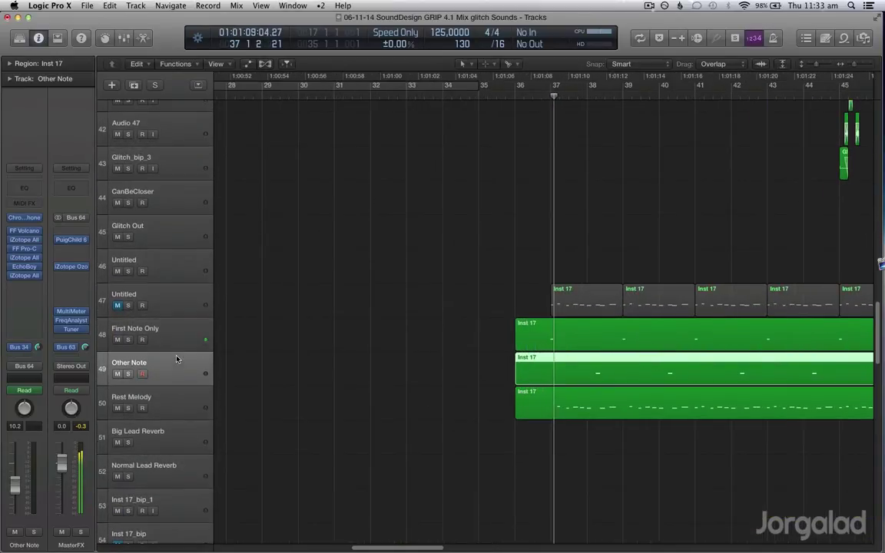
{"action": "scroll", "coordinate": [709, 368], "scroll_direction": "right", "scroll_amount": 3}
{"action": "key", "text": "super+u"}
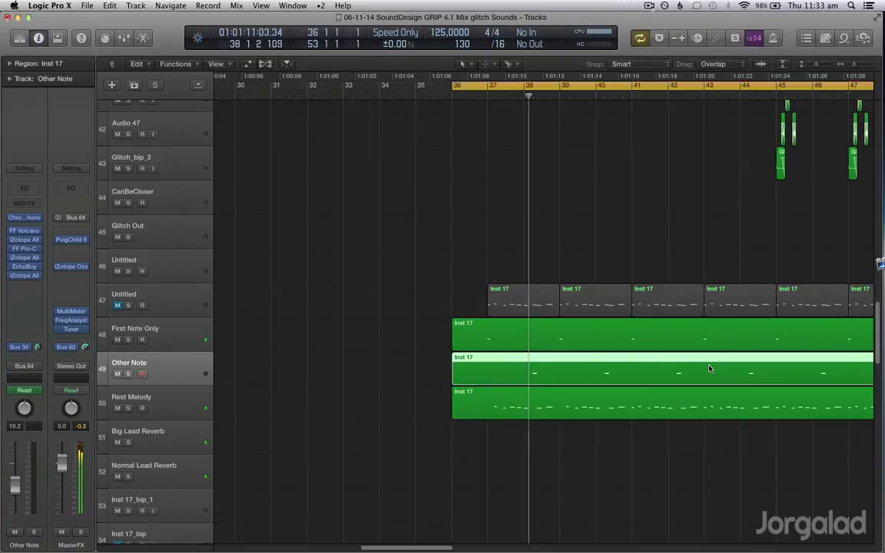
Solo the First Note Only, Other Note and Rest Melody tracks, select First Note Only, and briefly switch region solo on and off.
{"action": "scroll", "coordinate": [573, 363], "scroll_direction": "right", "scroll_amount": 10}
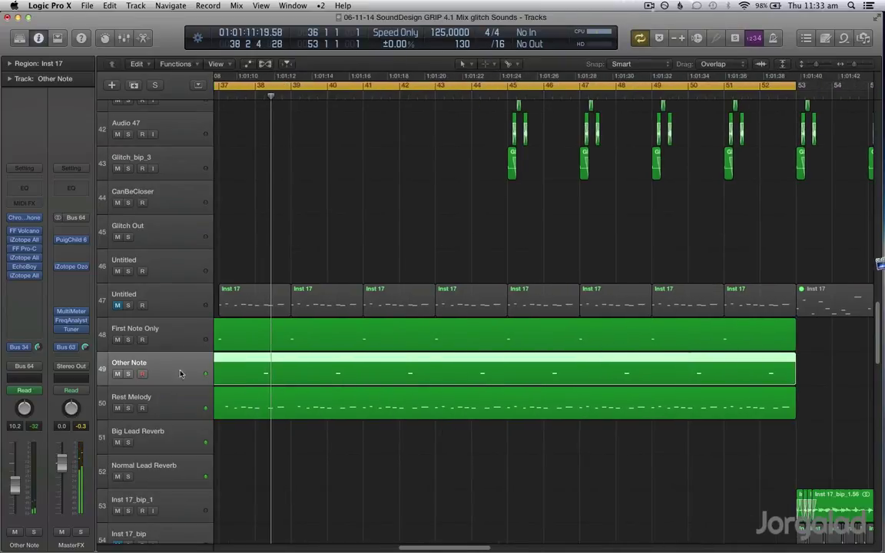
{"action": "left_click_drag", "start_coordinate": [129, 340], "coordinate": [127, 407]}
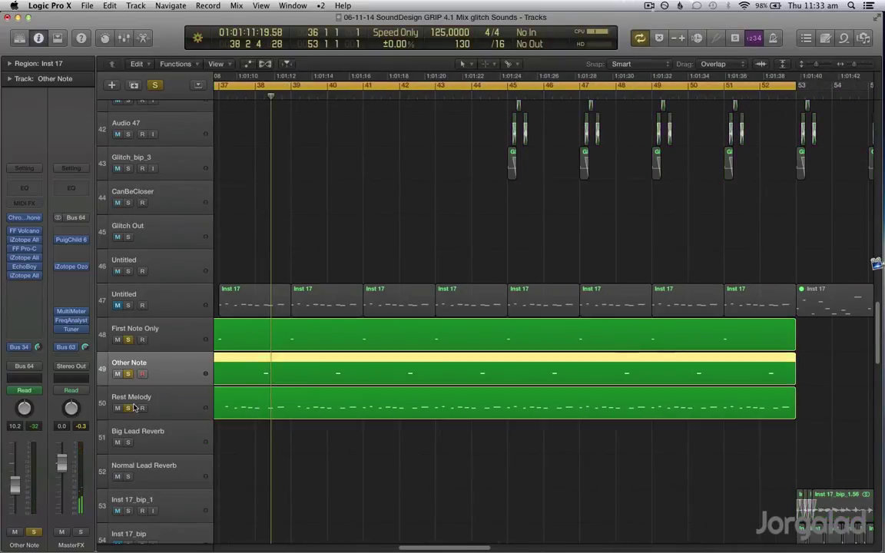
{"action": "left_click", "coordinate": [173, 332]}
{"action": "scroll", "coordinate": [189, 339], "scroll_direction": "down", "scroll_amount": 2}
{"action": "scroll", "coordinate": [189, 339], "scroll_direction": "left", "scroll_amount": 2}
{"action": "scroll", "coordinate": [188, 339], "scroll_direction": "down", "scroll_amount": 1}
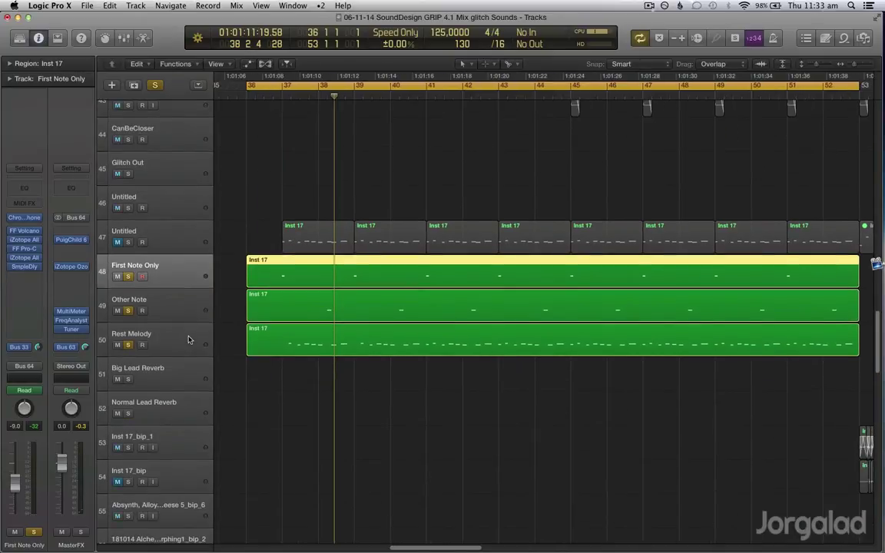
{"action": "key", "text": "ctrl+s"}
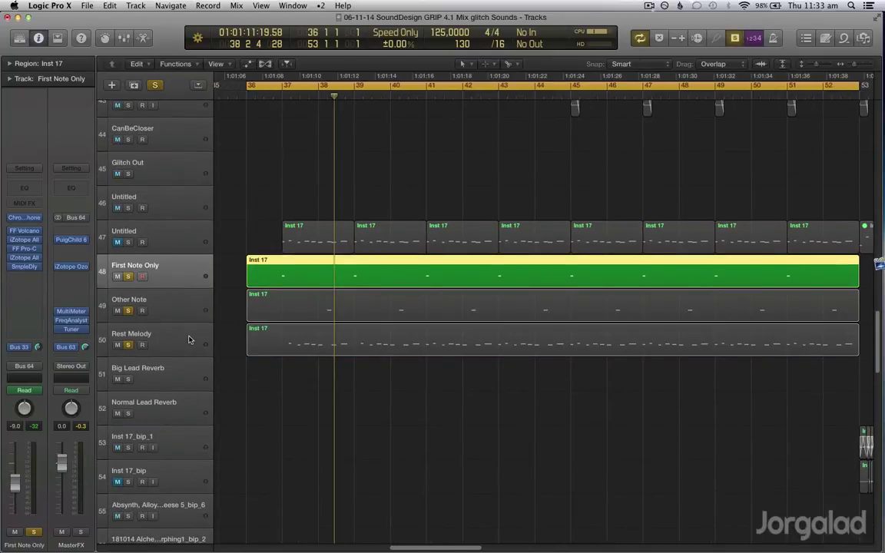
{"action": "key", "text": "ctrl+s"}
Look through the bass and drum tracks down to MasterFX and clear all track solos.
{"action": "scroll", "coordinate": [184, 211], "scroll_direction": "down", "scroll_amount": 20}
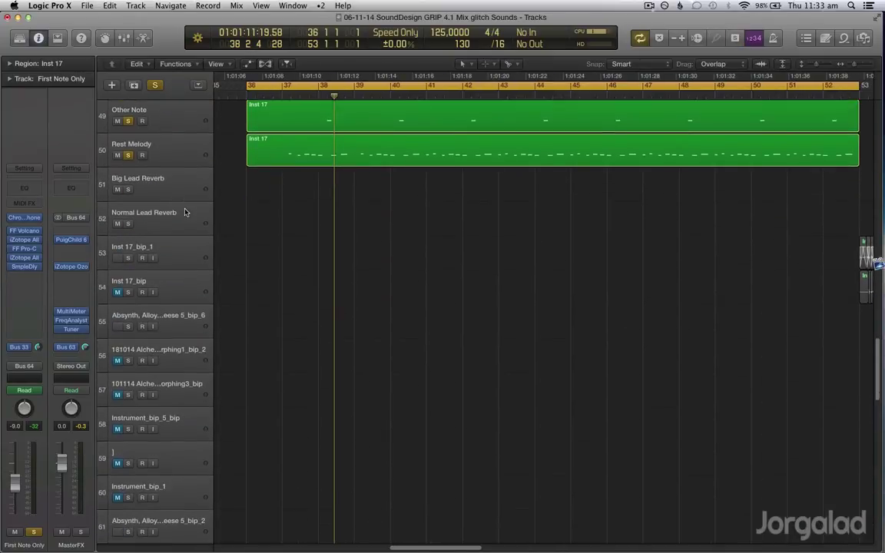
{"action": "scroll", "coordinate": [185, 211], "scroll_direction": "down", "scroll_amount": 5}
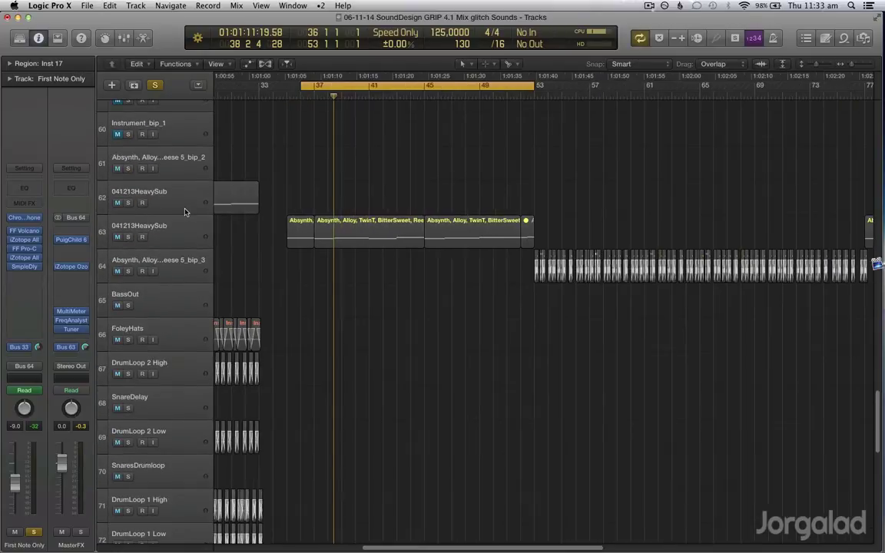
{"action": "scroll", "coordinate": [184, 211], "scroll_direction": "down", "scroll_amount": 17}
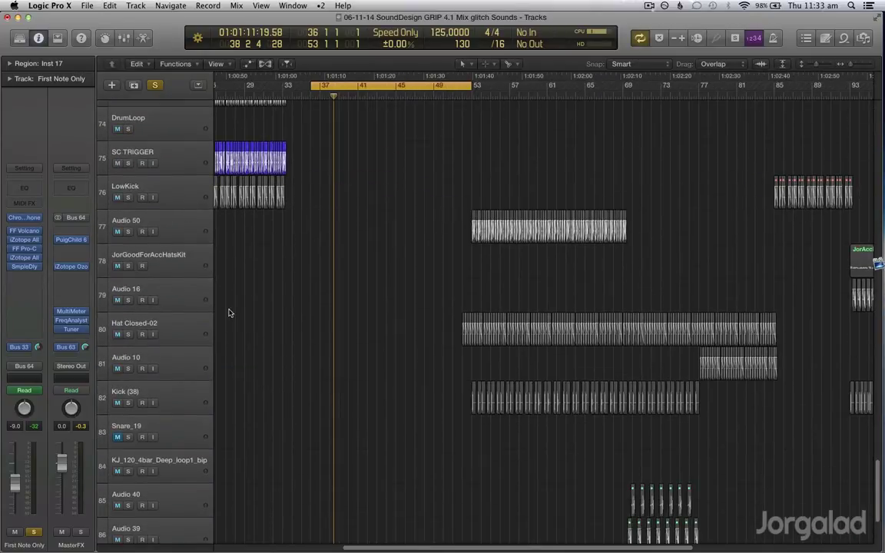
{"action": "scroll", "coordinate": [228, 313], "scroll_direction": "down", "scroll_amount": 5}
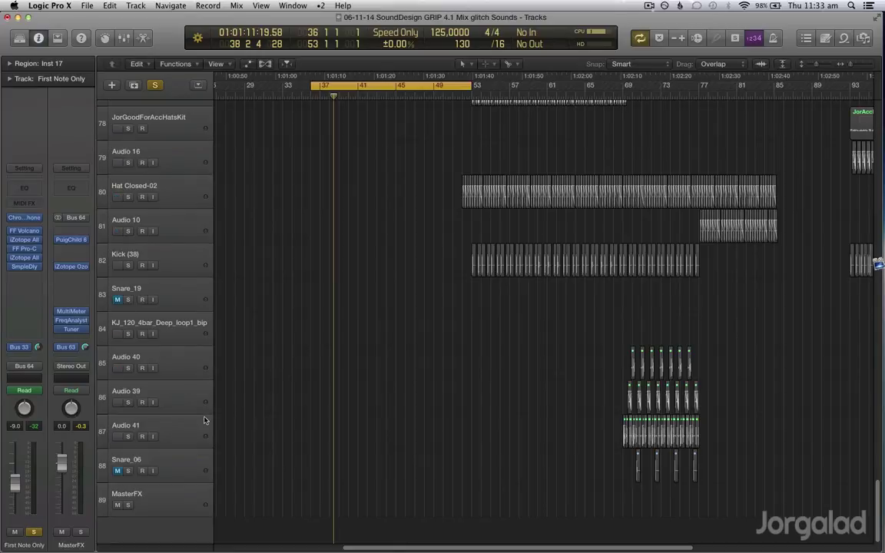
{"action": "scroll", "coordinate": [205, 418], "scroll_direction": "right", "scroll_amount": 5}
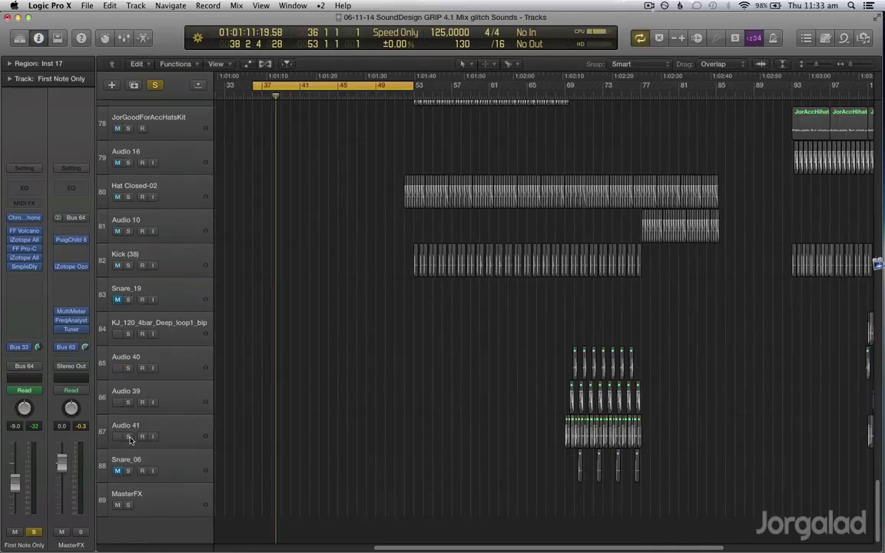
{"action": "left_click", "coordinate": [382, 359]}
Select and solo the Inst 17_bip_1 regions on track 53, play them from bar 53, and raise the system volume.
{"action": "scroll", "coordinate": [422, 399], "scroll_direction": "up", "scroll_amount": 2}
{"action": "scroll", "coordinate": [422, 399], "scroll_direction": "up", "scroll_amount": 20}
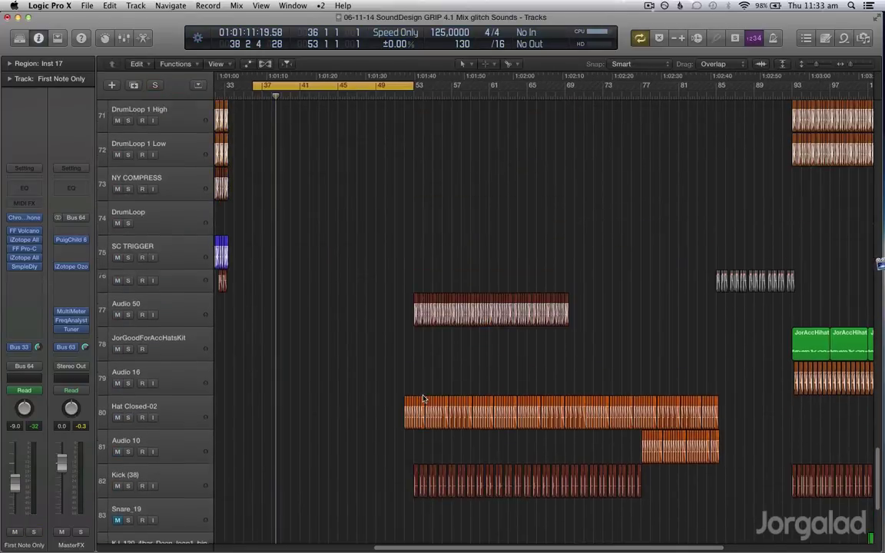
{"action": "scroll", "coordinate": [423, 399], "scroll_direction": "down", "scroll_amount": 8}
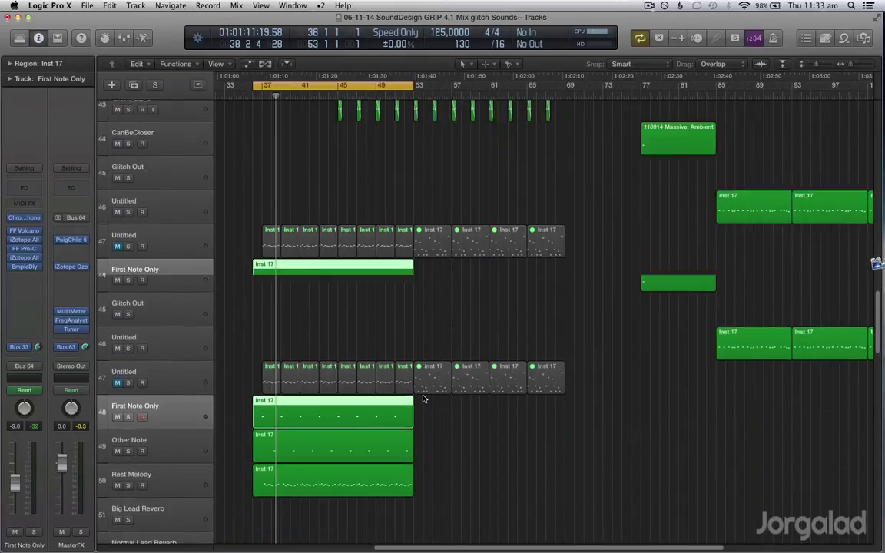
{"action": "left_click_drag", "start_coordinate": [393, 375], "coordinate": [623, 387]}
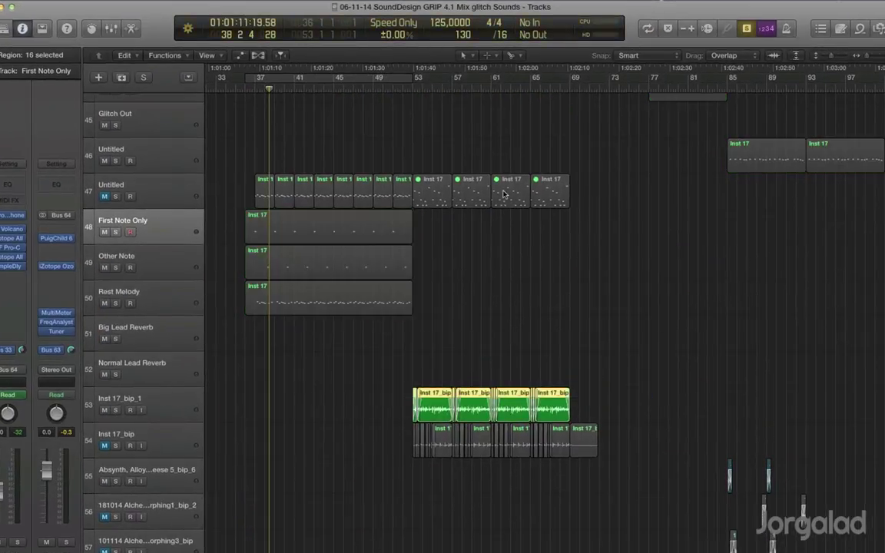
{"action": "left_click", "coordinate": [412, 91]}
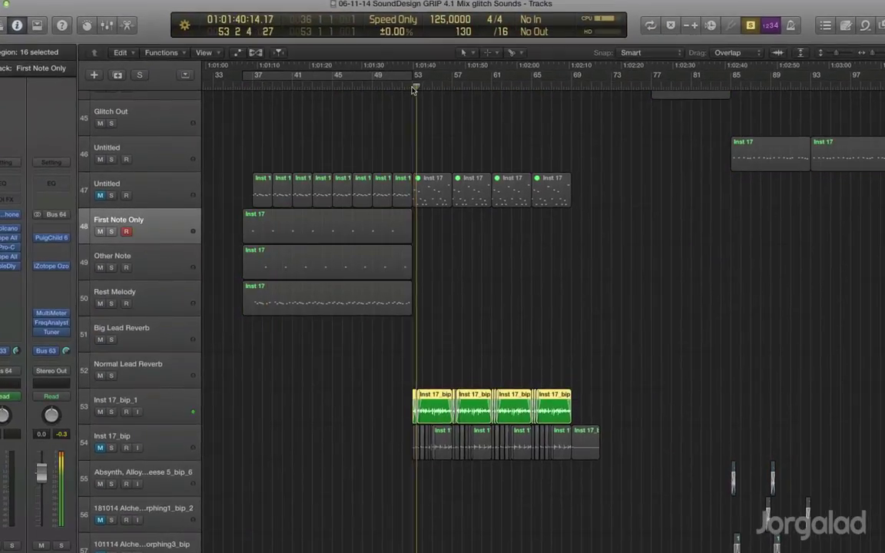
{"action": "key", "text": "XF86AudioRaiseVolume"}
Examine the soloed Inst 17_bip_1 regions during playback, then turn region solo off, deselect the regions and stop playback.
{"action": "key", "text": "super+Right"}
{"action": "key", "text": "super+Right"}
{"action": "scroll", "coordinate": [412, 90], "scroll_direction": "down", "scroll_amount": 2}
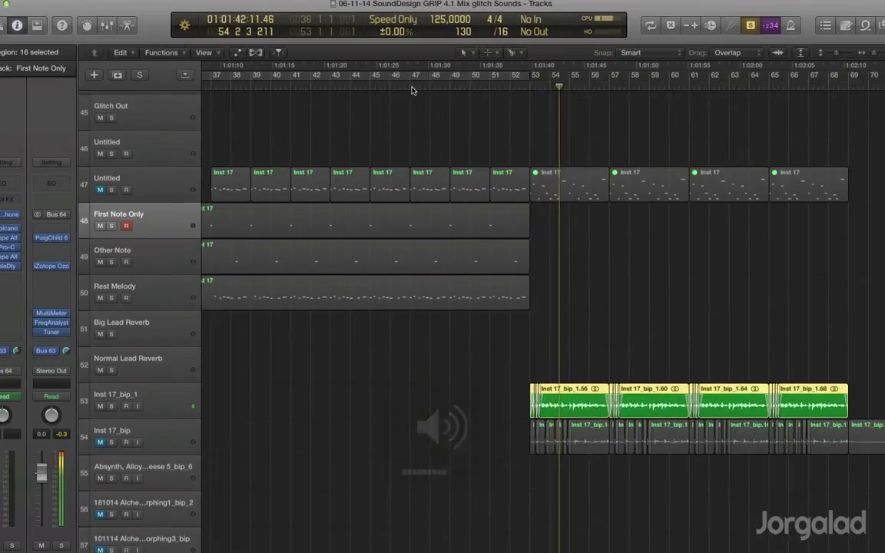
{"action": "key", "text": "super+Left"}
{"action": "key", "text": "super+Left"}
{"action": "key", "text": "super+Left"}
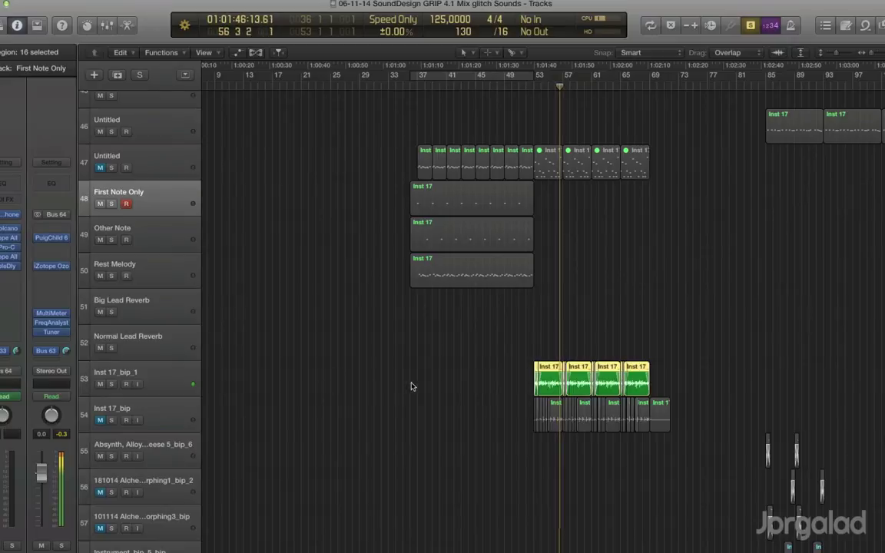
{"action": "key", "text": "ctrl+m"}
{"action": "left_click", "coordinate": [480, 368]}
Set the cycle range to the Rest Melody region, bars 36 to 53, and select the First Note Only region.
{"action": "scroll", "coordinate": [467, 330], "scroll_direction": "up", "scroll_amount": 5}
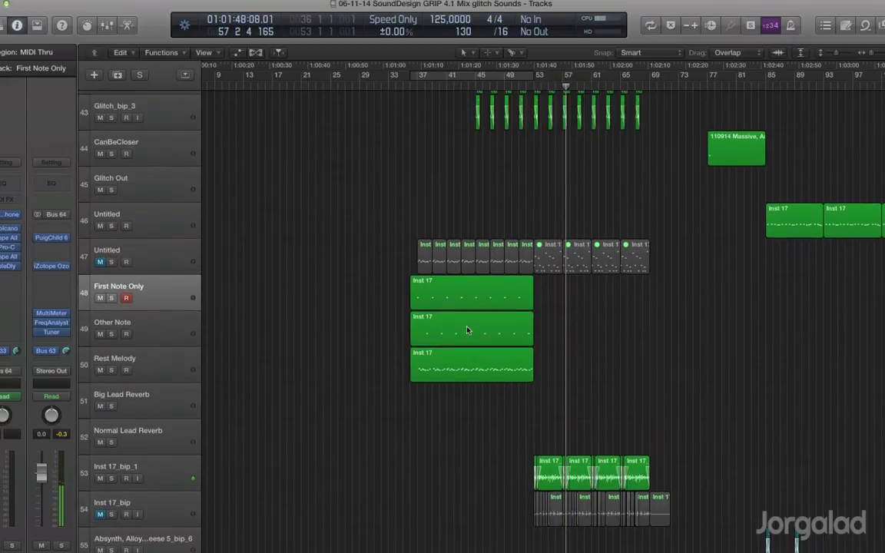
{"action": "left_click", "coordinate": [469, 370]}
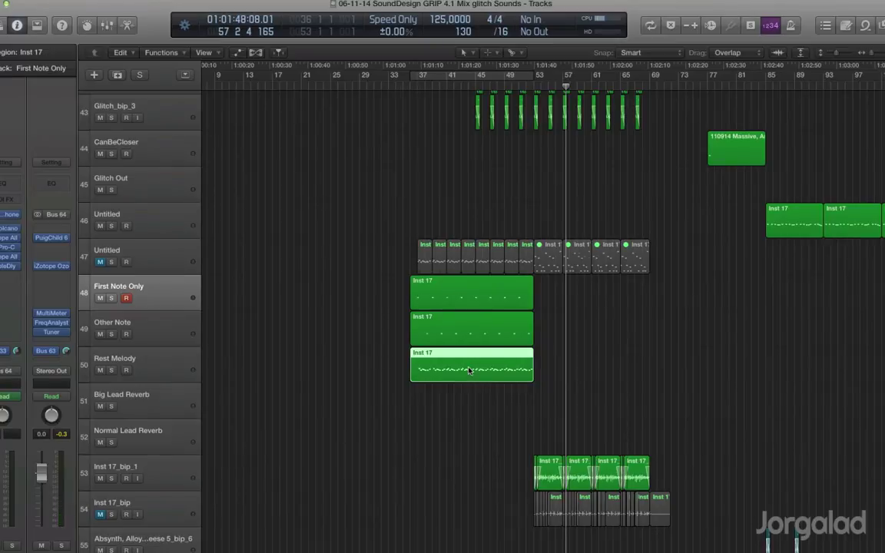
{"action": "key", "text": "z"}
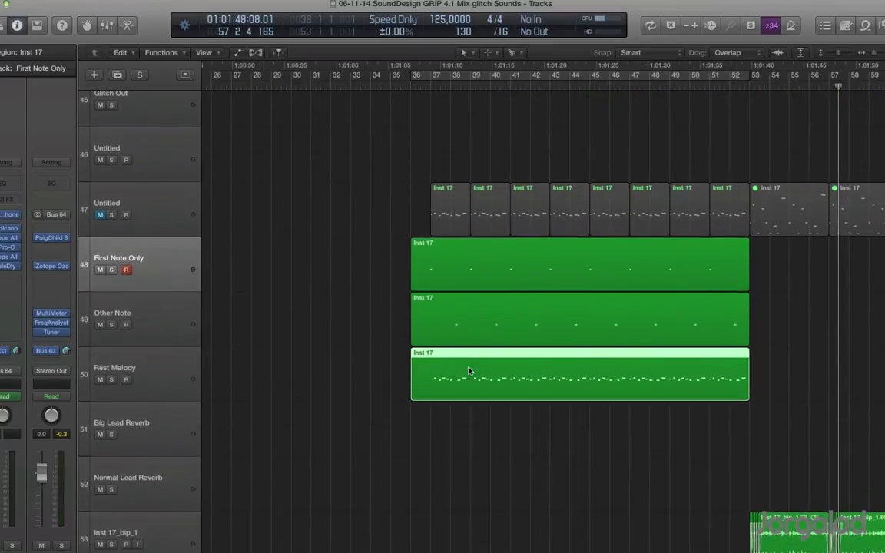
{"action": "key", "text": "u"}
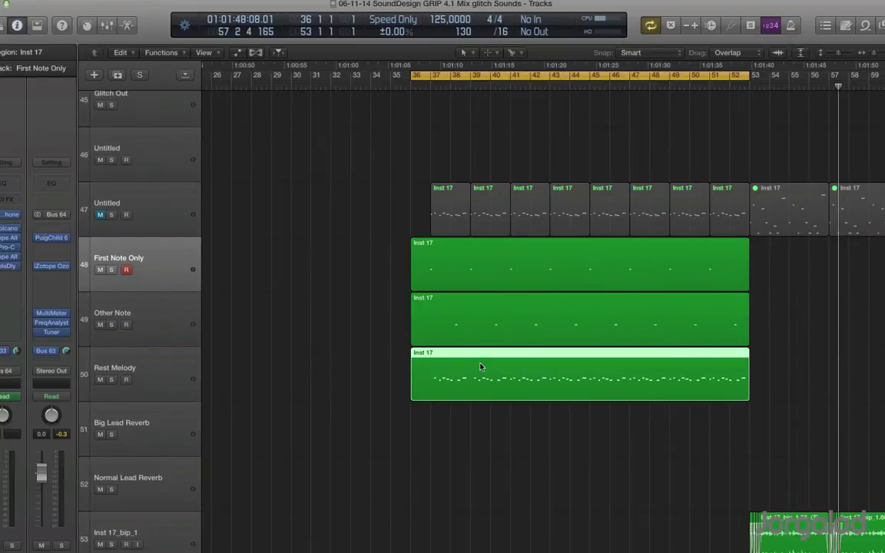
{"action": "key", "text": "super+Right"}
{"action": "key", "text": "super+Down"}
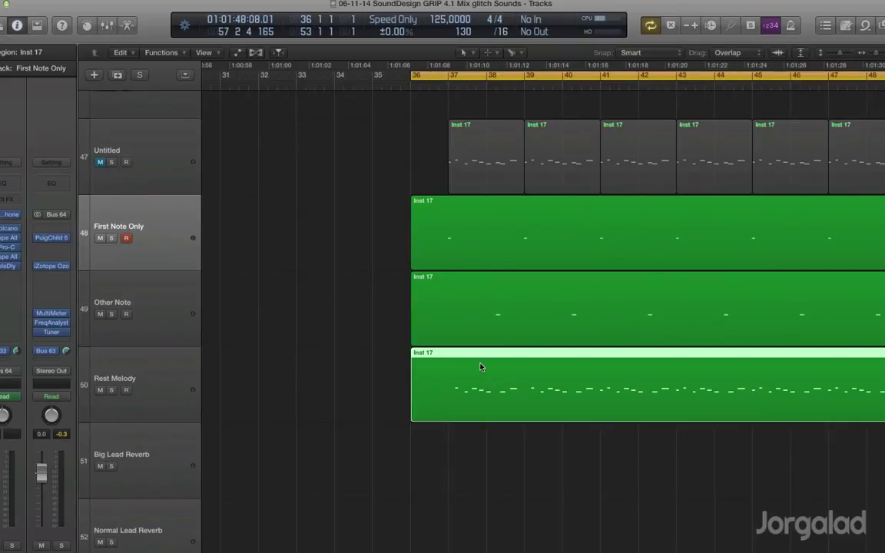
{"action": "scroll", "coordinate": [476, 365], "scroll_direction": "left", "scroll_amount": 3}
{"action": "left_click", "coordinate": [467, 253]}
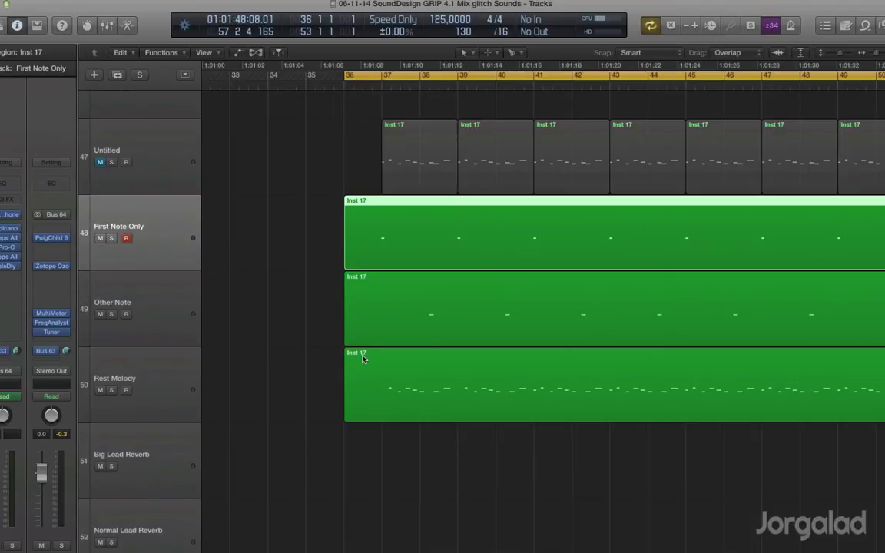
Solo the First Note Only region and play it from bar 36 several times, raising the system volume.
{"action": "key", "text": "super+Down"}
{"action": "key", "text": "super+Right"}
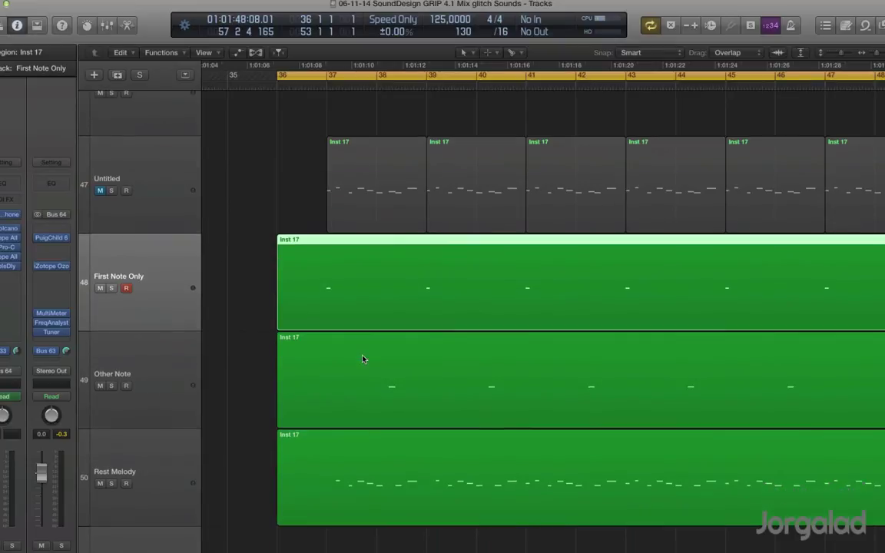
{"action": "key", "text": "ctrl+s"}
{"action": "key", "text": "space"}
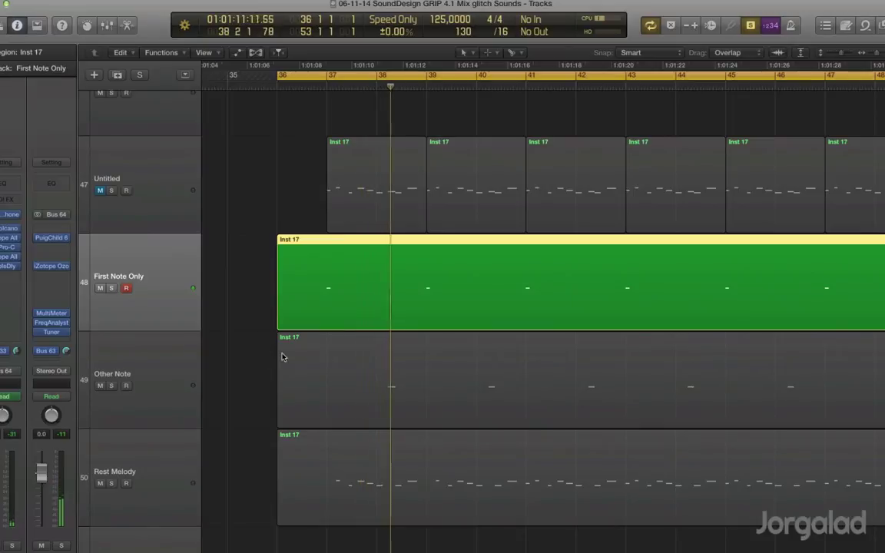
{"action": "key", "text": "space"}
{"action": "key", "text": "space"}
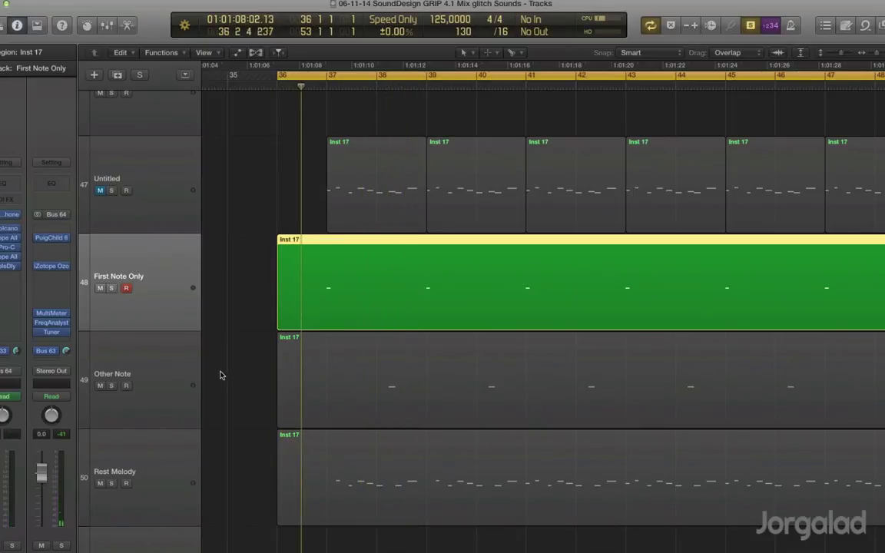
{"action": "key", "text": "XF86AudioRaiseVolume"}
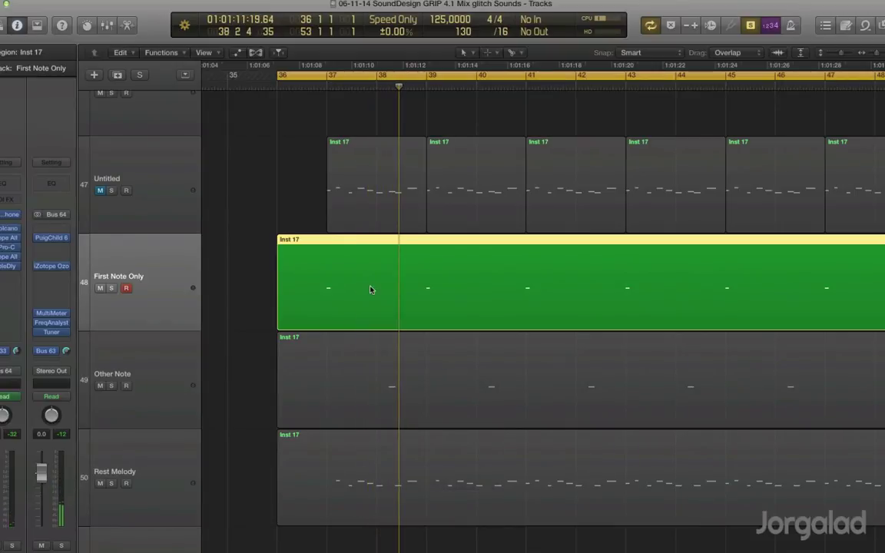
{"action": "key", "text": "space"}
{"action": "key", "text": "space"}
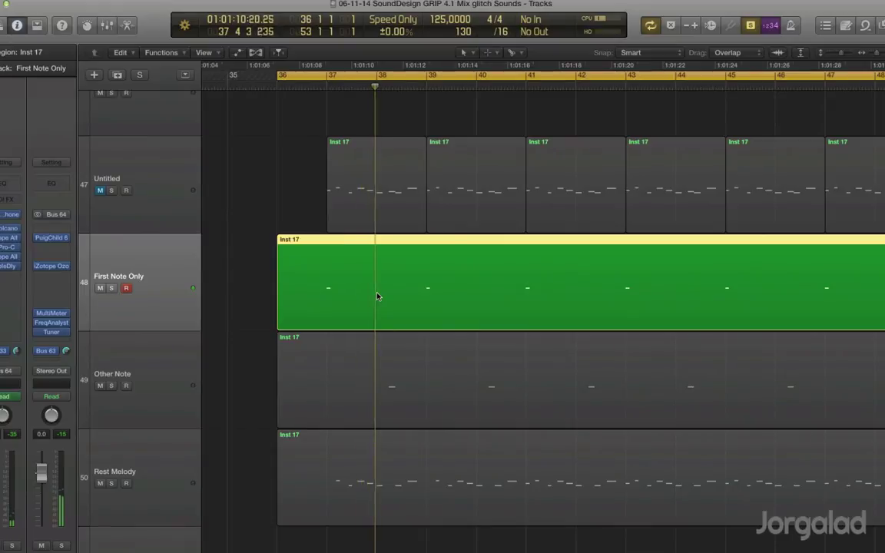
Add the Other Note region to the solo, play both regions, and add the Rest Melody region during playback.
{"action": "left_click", "coordinate": [158, 340], "text": "shift"}
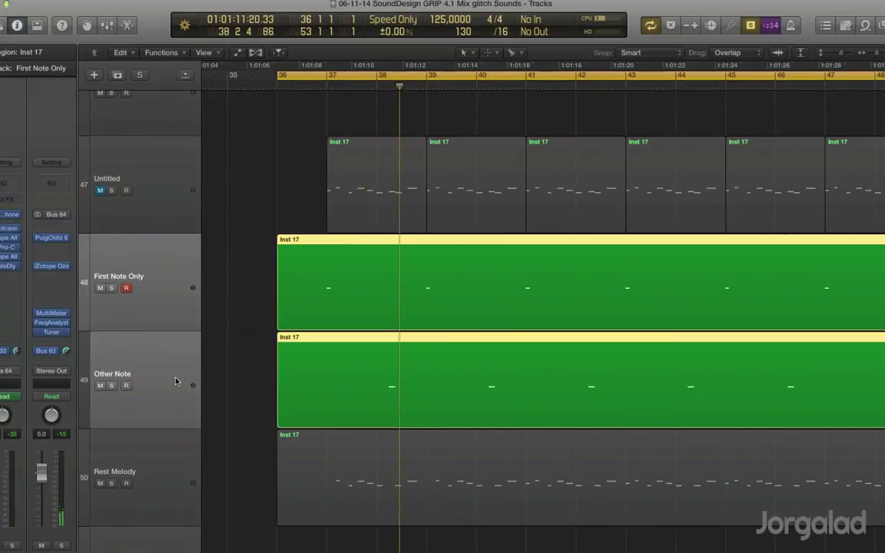
{"action": "scroll", "coordinate": [429, 364], "scroll_direction": "down", "scroll_amount": 2}
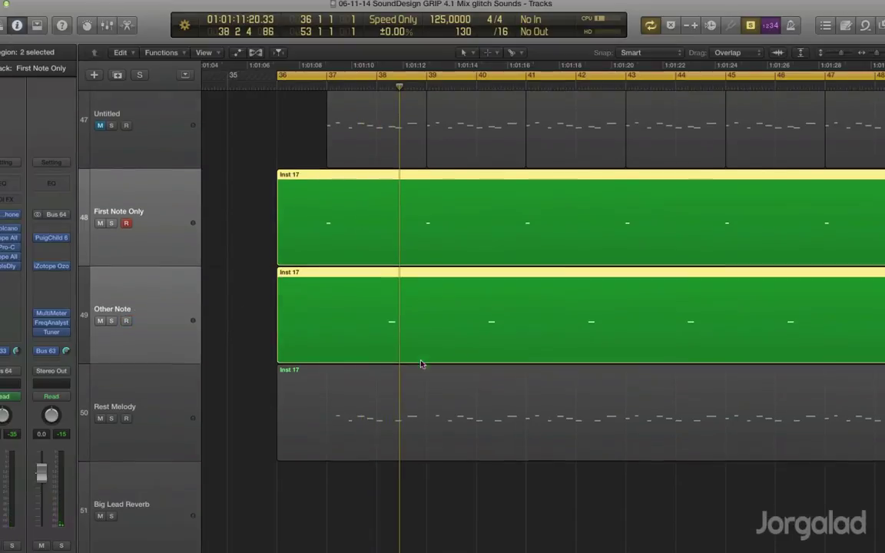
{"action": "key", "text": "space"}
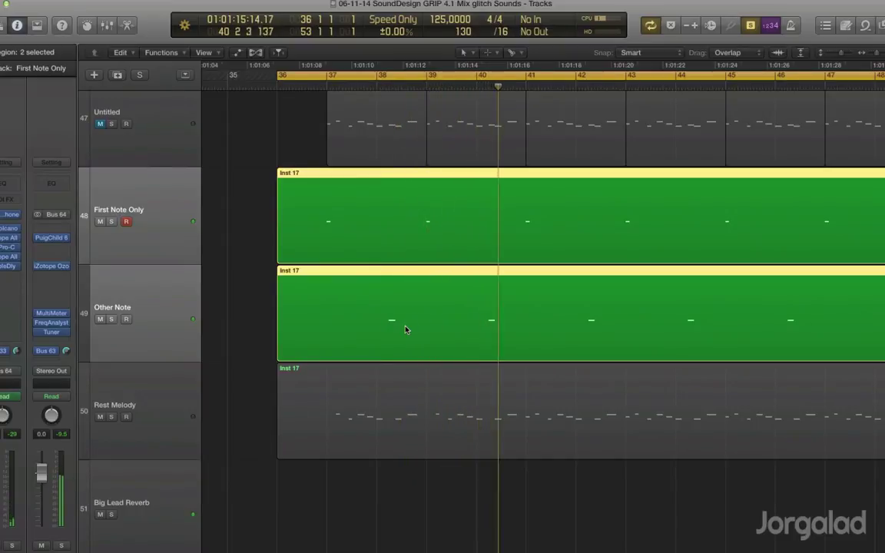
{"action": "left_click", "coordinate": [171, 399], "text": "shift"}
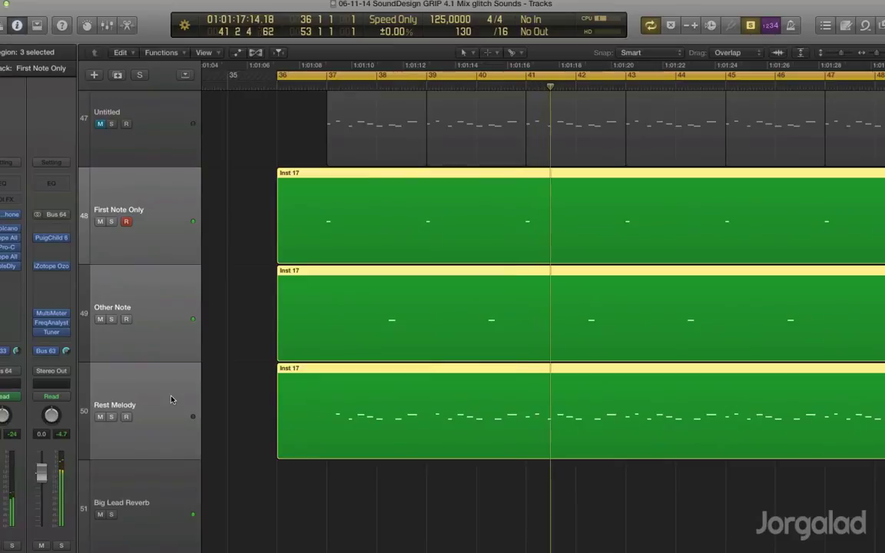
Check the automation curves of the three soloed lead tracks, hide them again, and turn region solo and cycle off.
{"action": "key", "text": "z"}
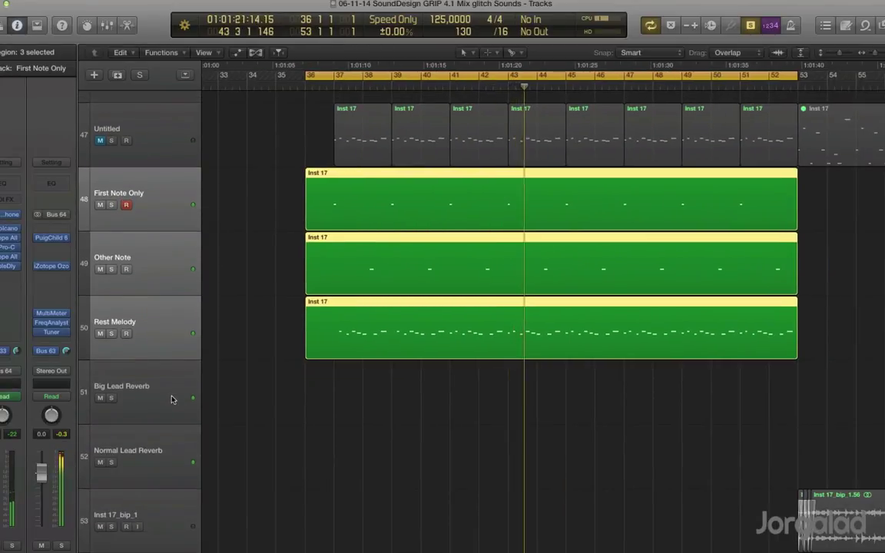
{"action": "key", "text": "a"}
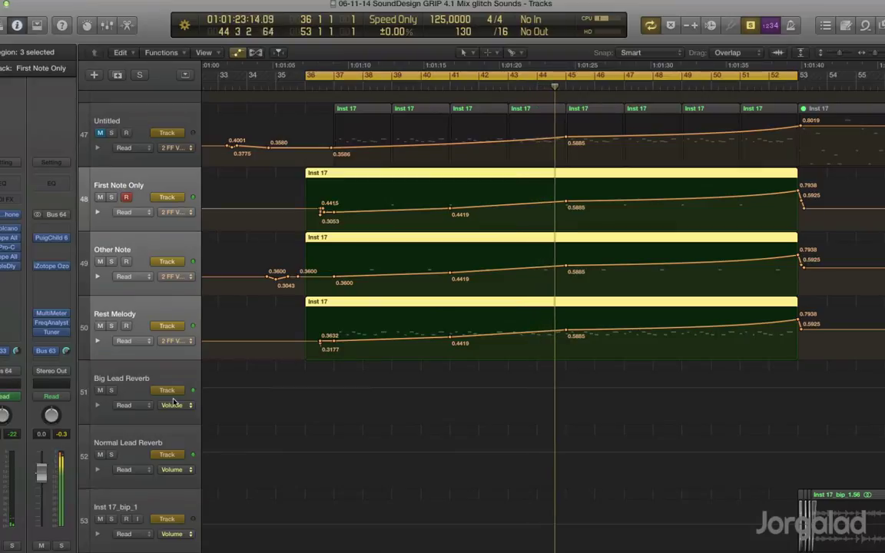
{"action": "key", "text": "a"}
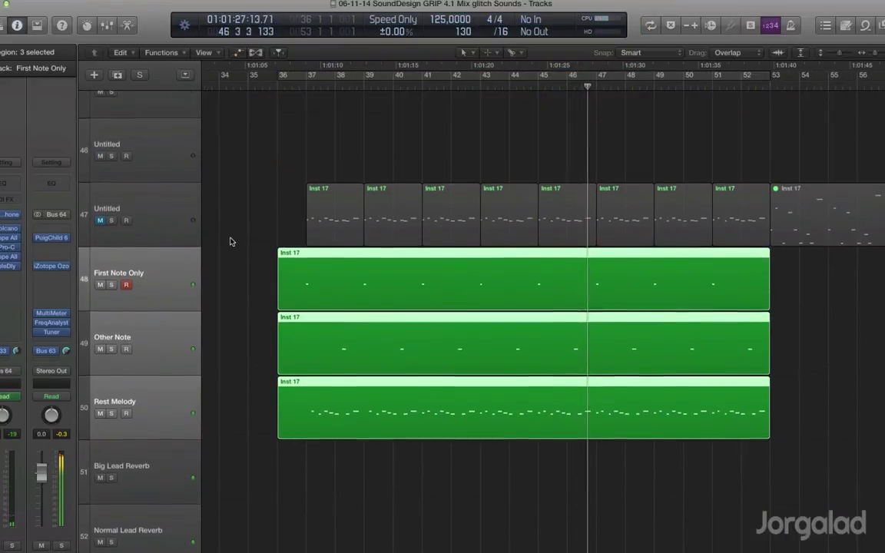
Examine how the three lead regions sit among the glitch, bass and drum tracks while the full mix plays.
{"action": "key", "text": "super+Up"}
{"action": "key", "text": "super+Left"}
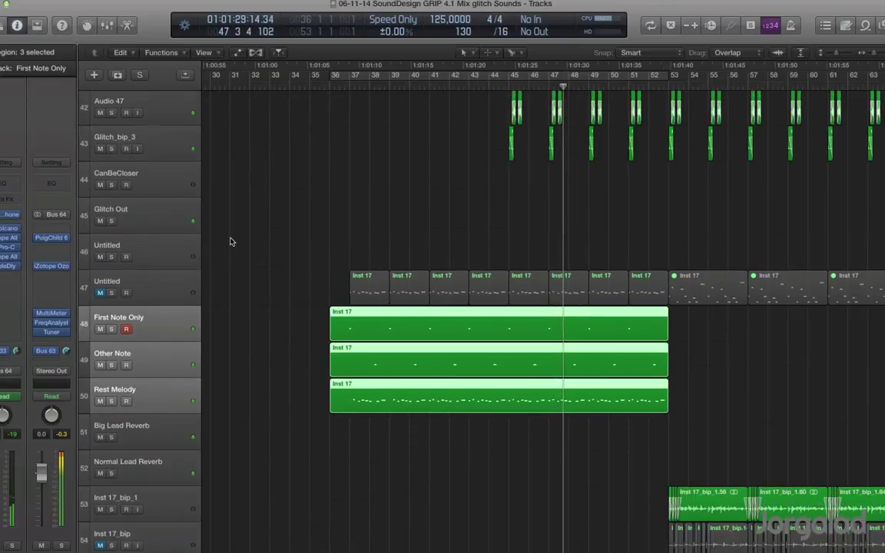
{"action": "key", "text": "super+Up"}
{"action": "key", "text": "super+Up"}
{"action": "key", "text": "super+Up"}
{"action": "key", "text": "super+Up"}
{"action": "key", "text": "super+Up"}
{"action": "key", "text": "super+Up"}
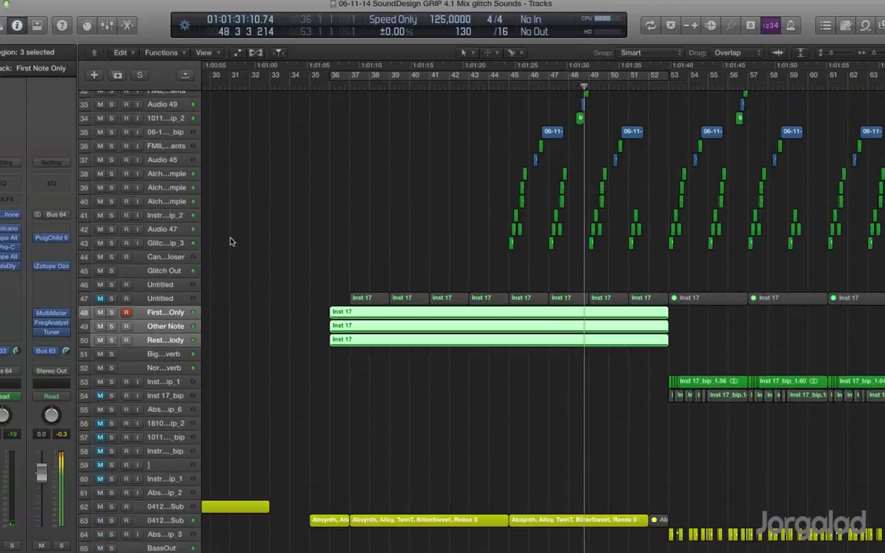
{"action": "key", "text": "super+Left"}
{"action": "key", "text": "super+Down"}
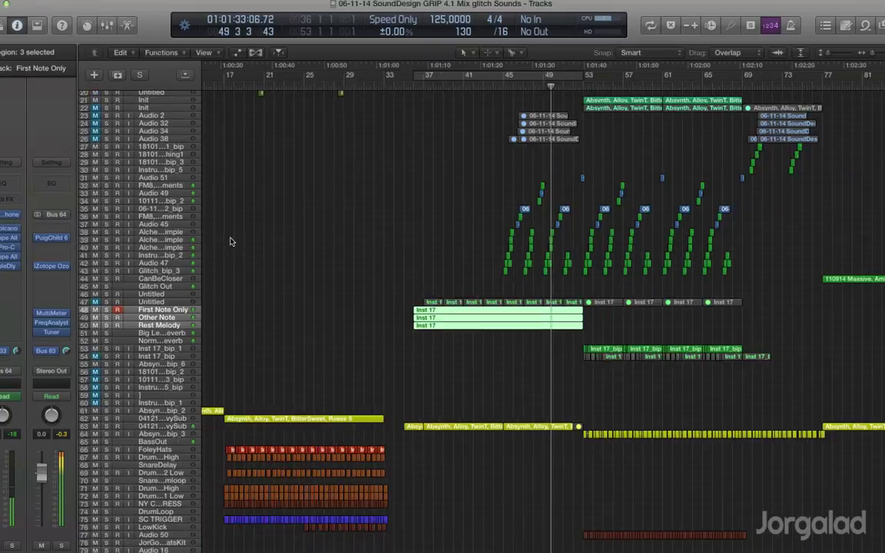
{"action": "key", "text": "super+Left"}
{"action": "key", "text": "super+Down"}
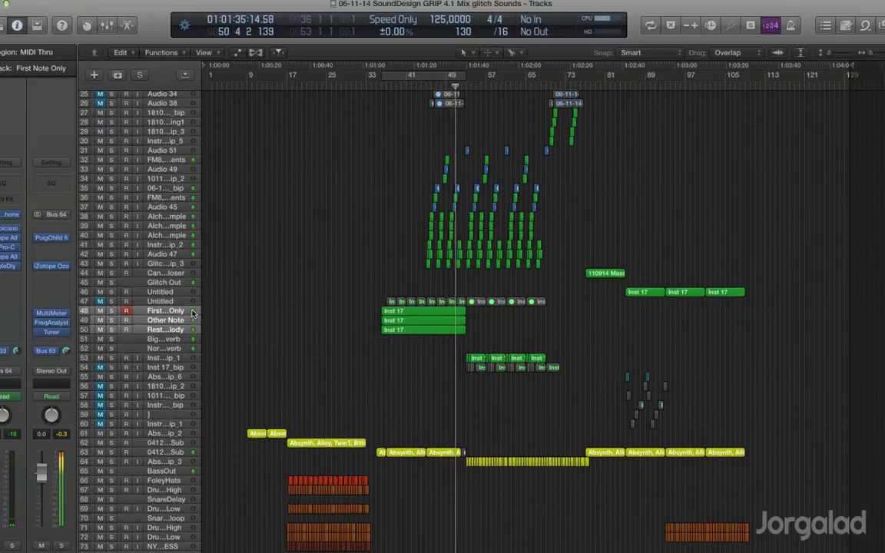
Deselect the Inst 17 lead regions, raise the system volume and stop playback.
{"action": "left_click", "coordinate": [302, 314]}
{"action": "key", "text": "super+Down"}
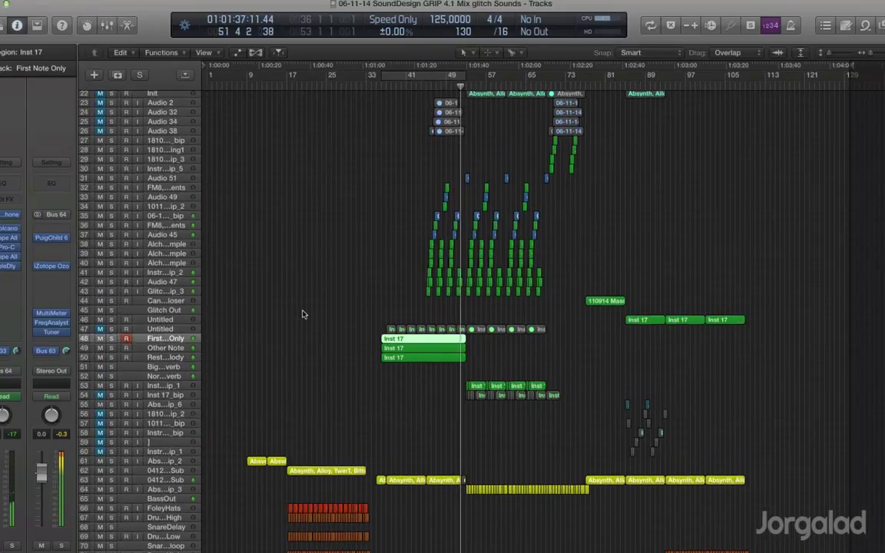
{"action": "left_click", "coordinate": [302, 314]}
{"action": "key", "text": "super+Down"}
{"action": "key", "text": "super+Right"}
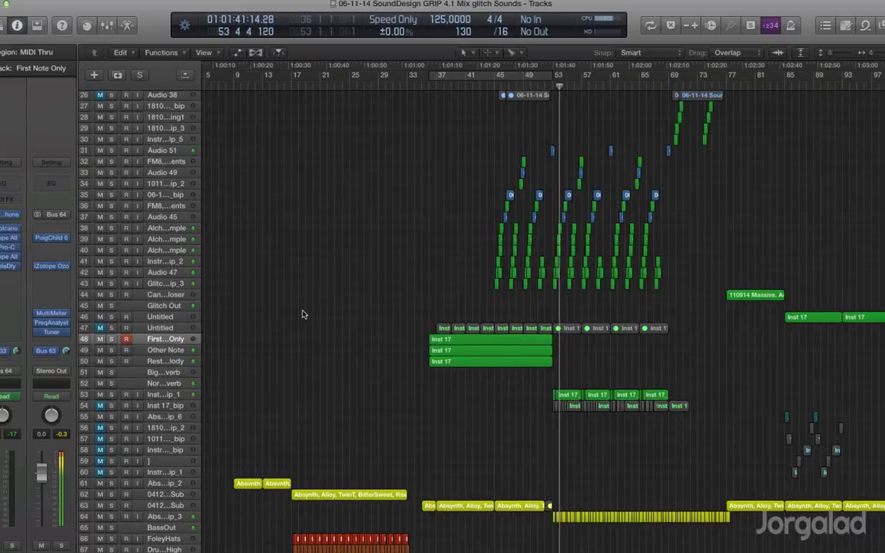
{"action": "key", "text": "XF86AudioRaiseVolume"}
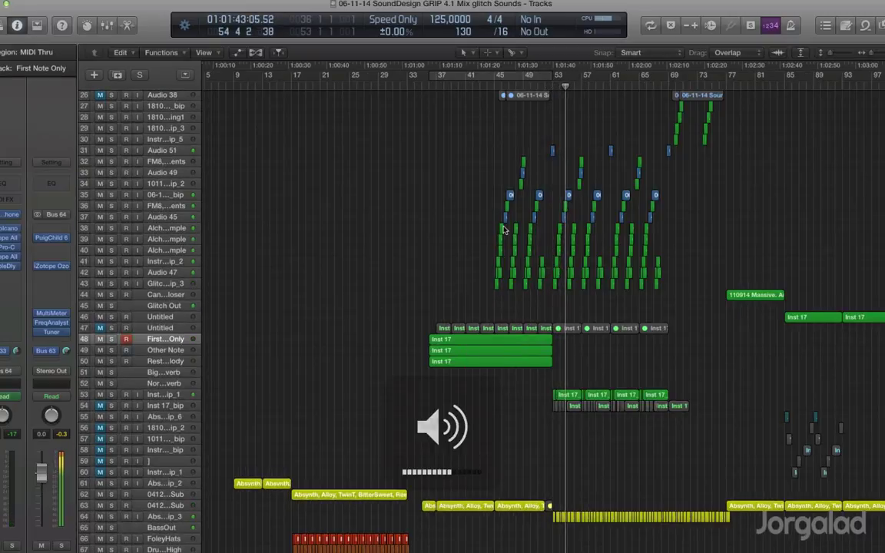
Look through the arrangement's tracks from the intro synths through the glitch and lead layers to the bass and drums.
{"action": "scroll", "coordinate": [461, 261], "scroll_direction": "up", "scroll_amount": 6}
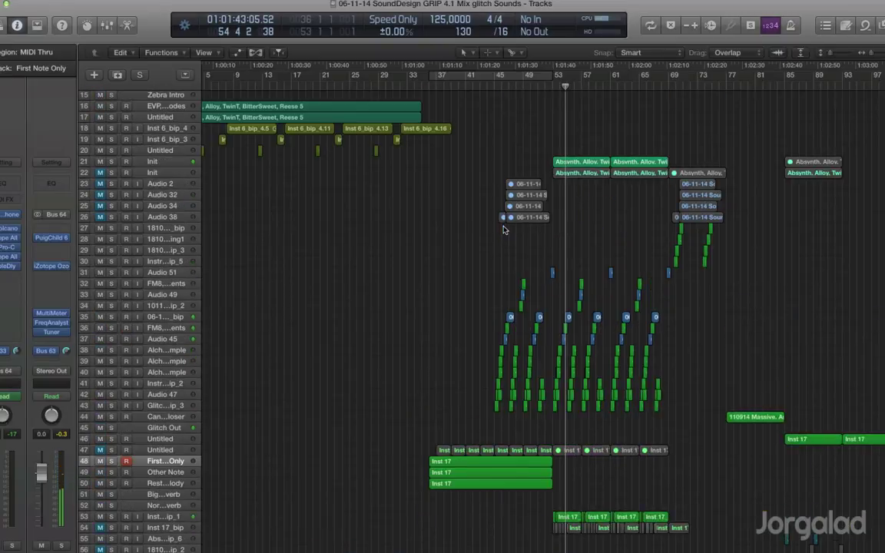
{"action": "scroll", "coordinate": [428, 326], "scroll_direction": "down", "scroll_amount": 8}
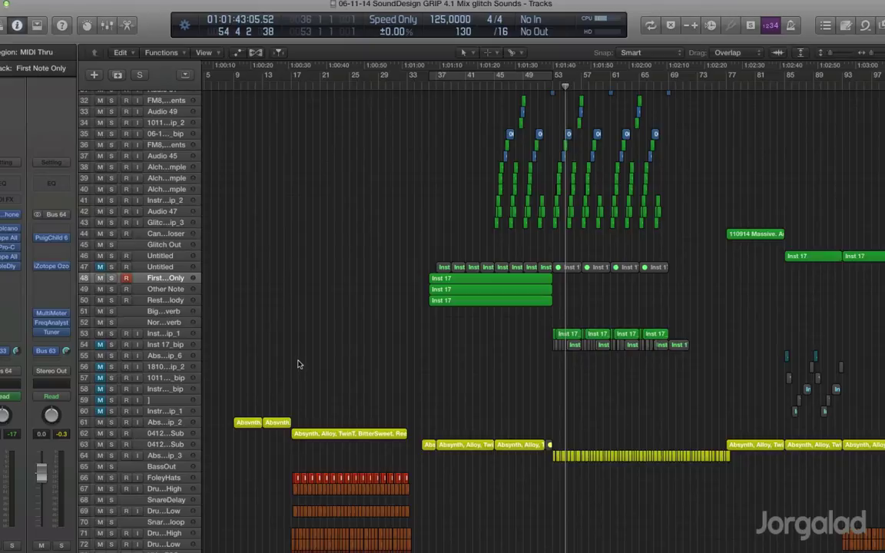
{"action": "scroll", "coordinate": [298, 364], "scroll_direction": "down", "scroll_amount": 3}
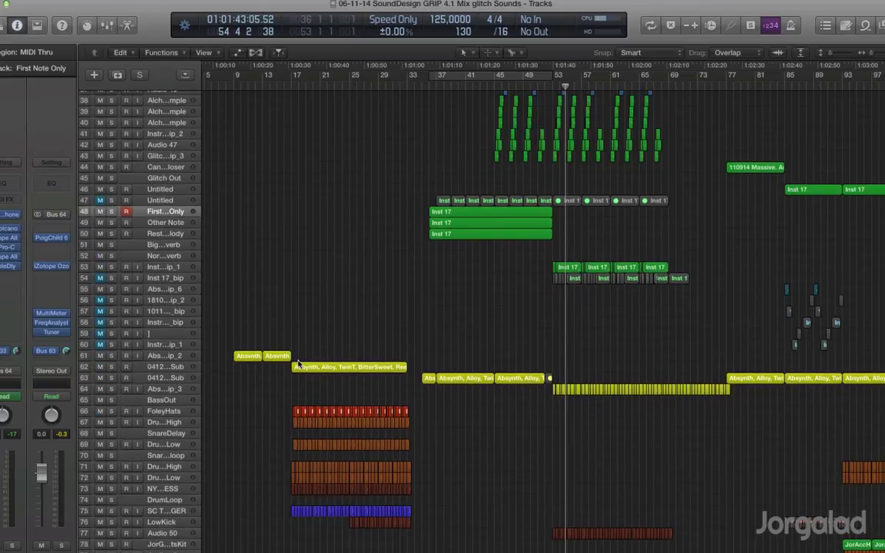
{"action": "scroll", "coordinate": [299, 364], "scroll_direction": "up", "scroll_amount": 1}
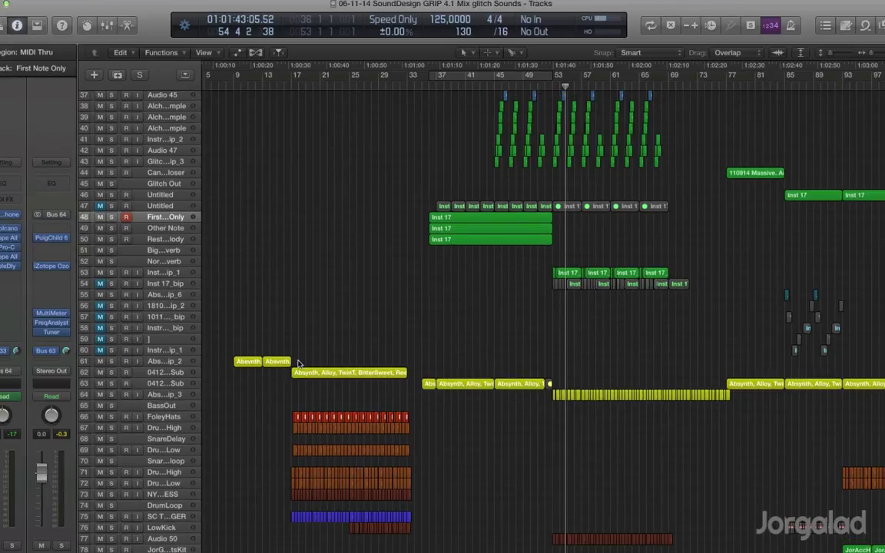
{"action": "scroll", "coordinate": [299, 364], "scroll_direction": "up", "scroll_amount": 1}
{"action": "scroll", "coordinate": [299, 364], "scroll_direction": "up", "scroll_amount": 2}
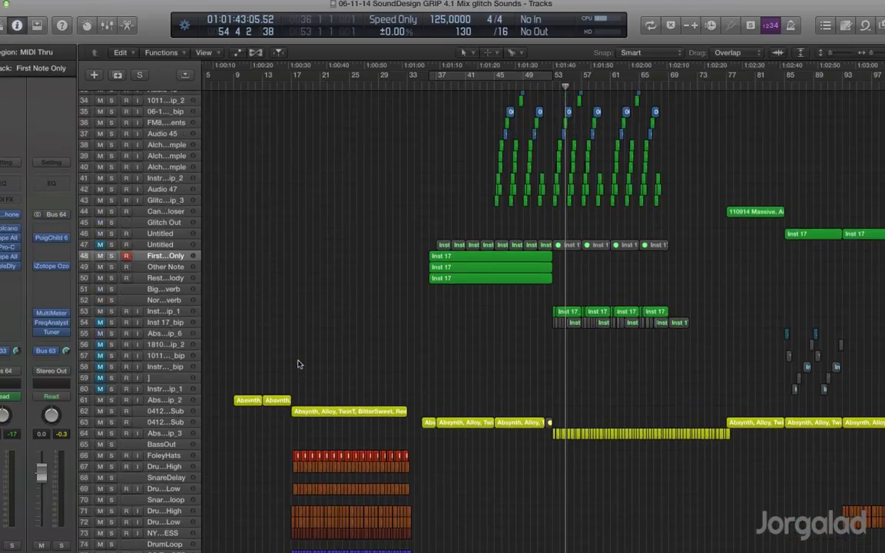
{"action": "scroll", "coordinate": [299, 364], "scroll_direction": "up", "scroll_amount": 2}
{"action": "scroll", "coordinate": [299, 364], "scroll_direction": "up", "scroll_amount": 4}
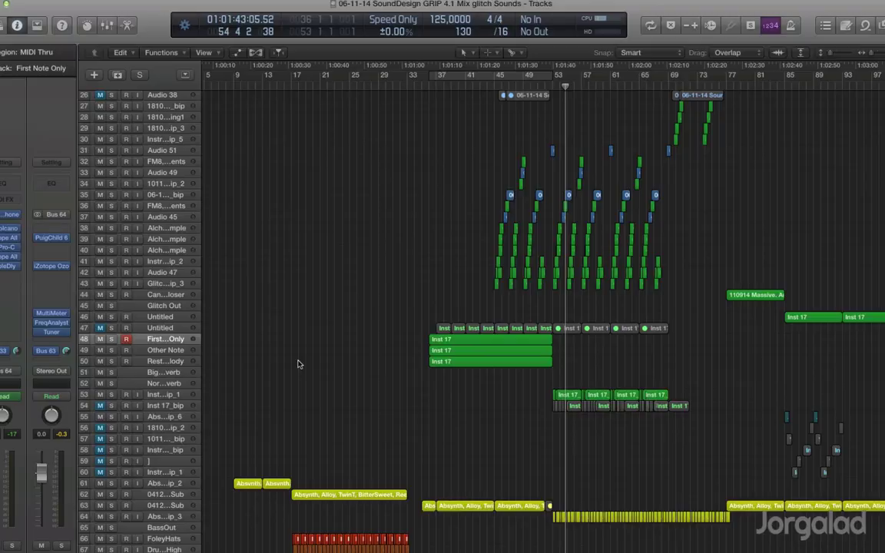
Select and solo the regions on tracks 12 to 17, Element Pad to Untitled, and return the playhead to bar 1.
{"action": "scroll", "coordinate": [303, 352], "scroll_direction": "up", "scroll_amount": 10}
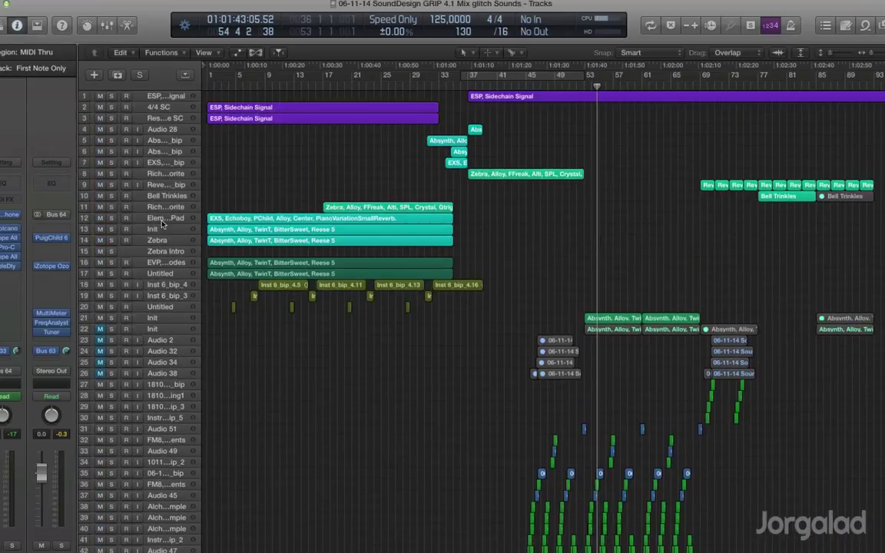
{"action": "left_click", "coordinate": [163, 218]}
{"action": "left_click", "coordinate": [182, 275], "text": "shift"}
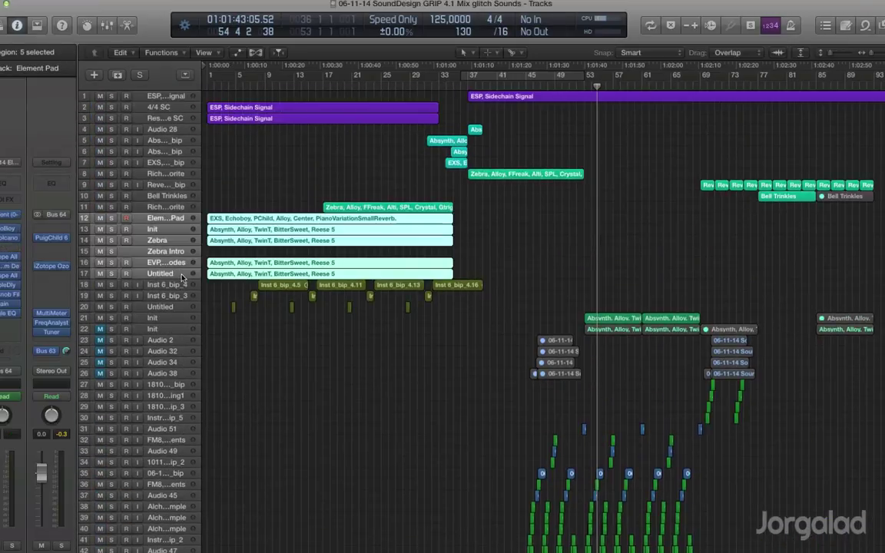
{"action": "key", "text": "ctrl+s"}
{"action": "key", "text": "Return"}
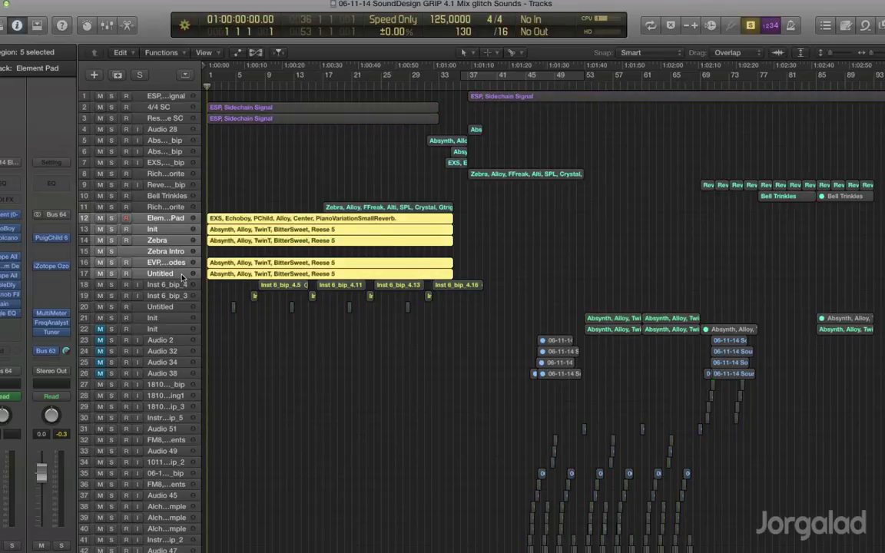
{"action": "key", "text": "super+Down"}
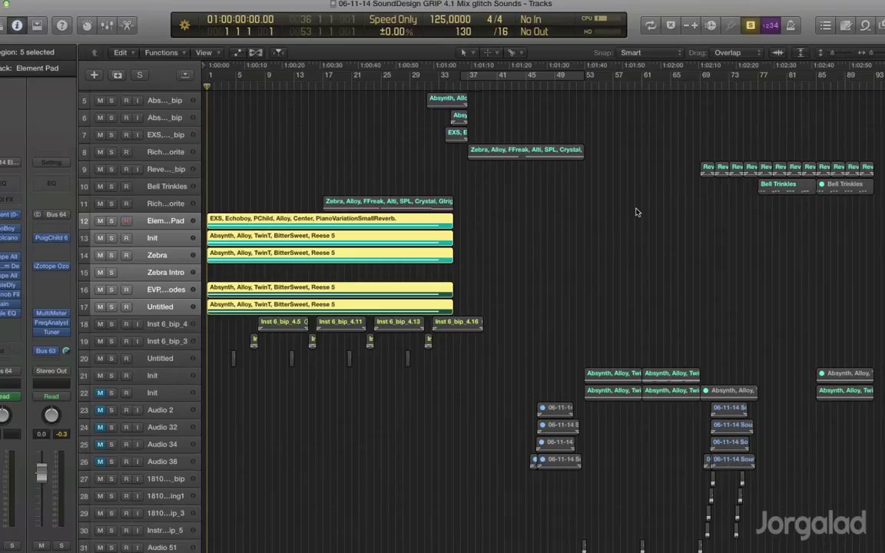
{"action": "scroll", "coordinate": [636, 212], "scroll_direction": "up", "scroll_amount": 3}
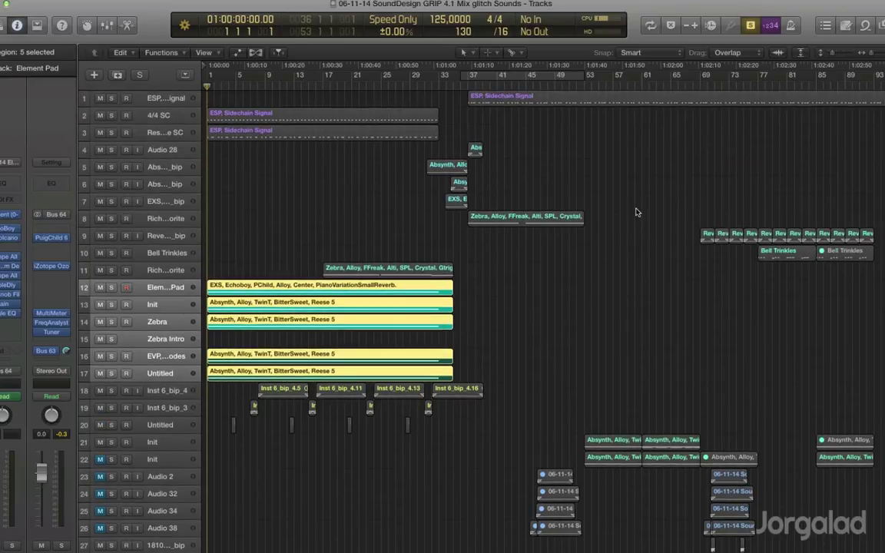